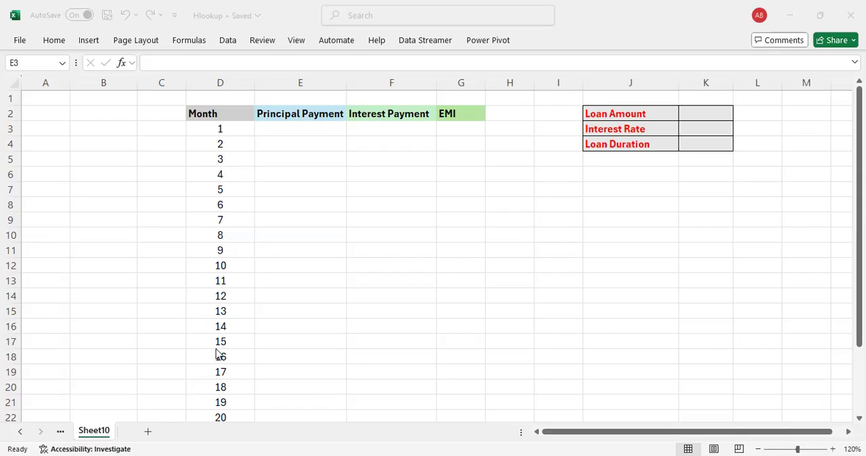
Step: Enter a loan amount of 100000 in K2 and an interest rate of 18% in K3
{"action": "scroll", "coordinate": [231, 278], "scroll_direction": "down", "scroll_amount": 2}
{"action": "scroll", "coordinate": [231, 278], "scroll_direction": "up", "scroll_amount": 2}
{"action": "left_click", "coordinate": [703, 113]}
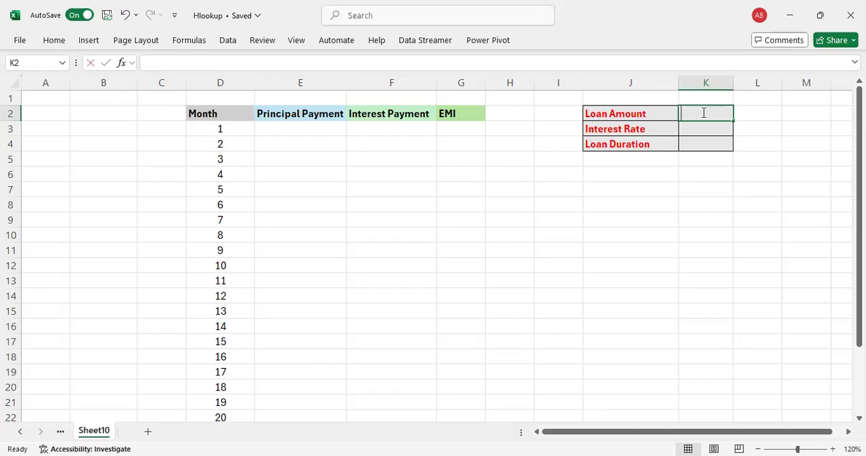
{"action": "type", "text": "100000"}
{"action": "key", "text": "Return"}
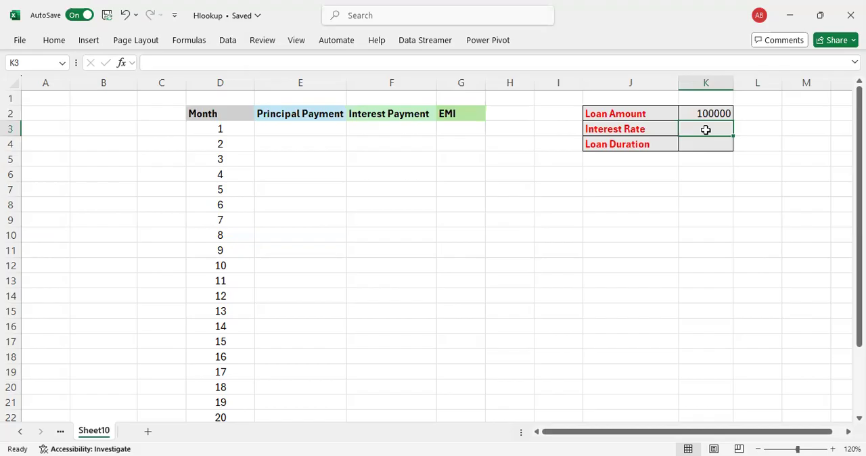
{"action": "type", "text": "18%"}
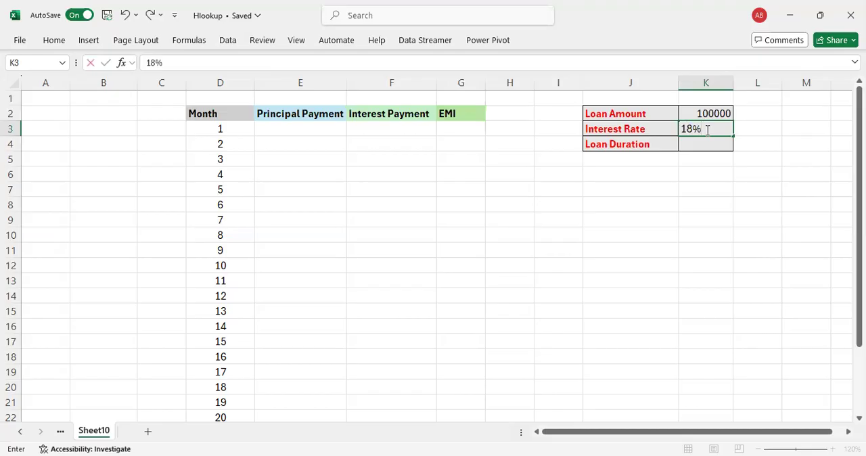
{"action": "key", "text": "Return"}
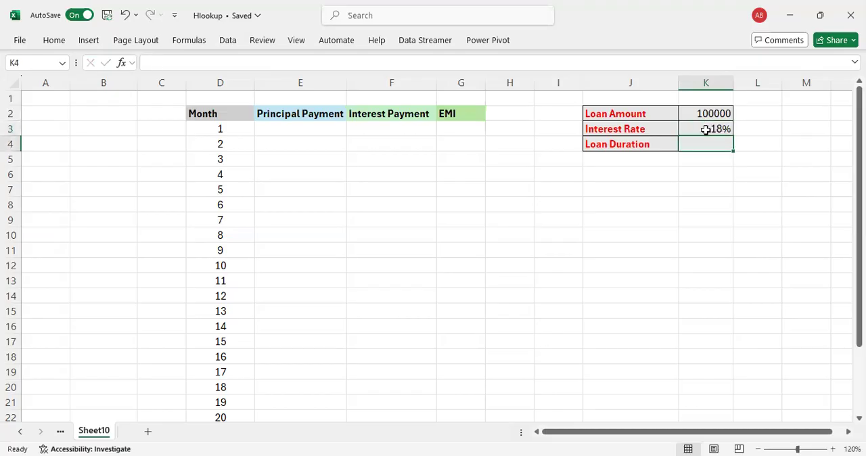
Step: Enter a loan duration of 2 in K4 and label its unit as "Years" in L4
{"action": "type", "text": "2"}
{"action": "key", "text": "Return"}
{"action": "key", "text": "Up"}
{"action": "key", "text": "Left"}
{"action": "key", "text": "Right"}
{"action": "key", "text": "Right"}
{"action": "type", "text": "Years"}
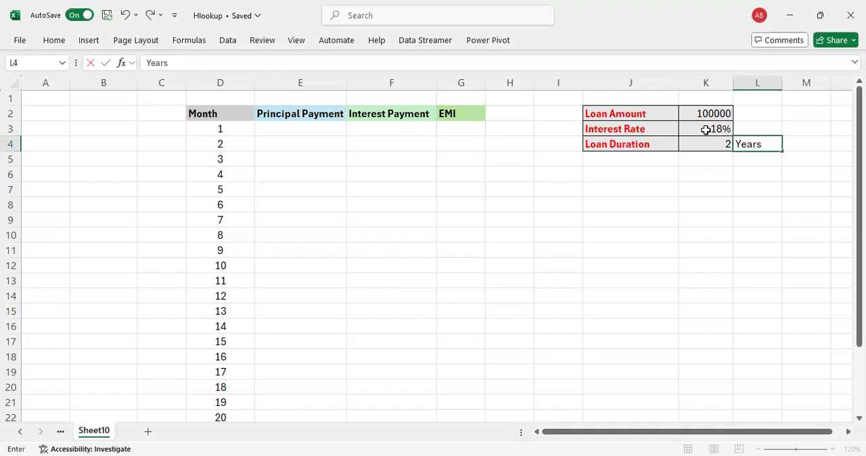
{"action": "key", "text": "Return"}
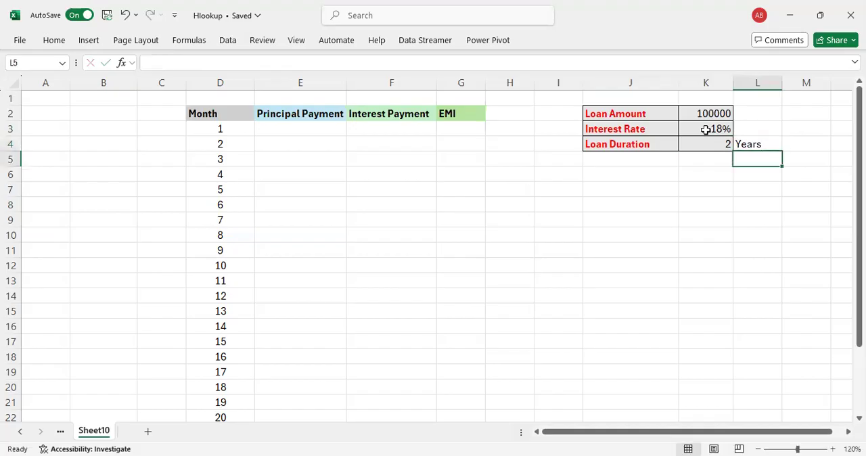
{"action": "key", "text": "Up"}
{"action": "key", "text": "Up"}
{"action": "key", "text": "Down"}
{"action": "key", "text": "Left"}
{"action": "key", "text": "Left"}
{"action": "key", "text": "Right"}
{"action": "key", "text": "Right"}
{"action": "key", "text": "Left"}
{"action": "key", "text": "Left"}
{"action": "key", "text": "Left"}
{"action": "key", "text": "Left"}
{"action": "key", "text": "Left"}
{"action": "key", "text": "Left"}
{"action": "key", "text": "Left"}
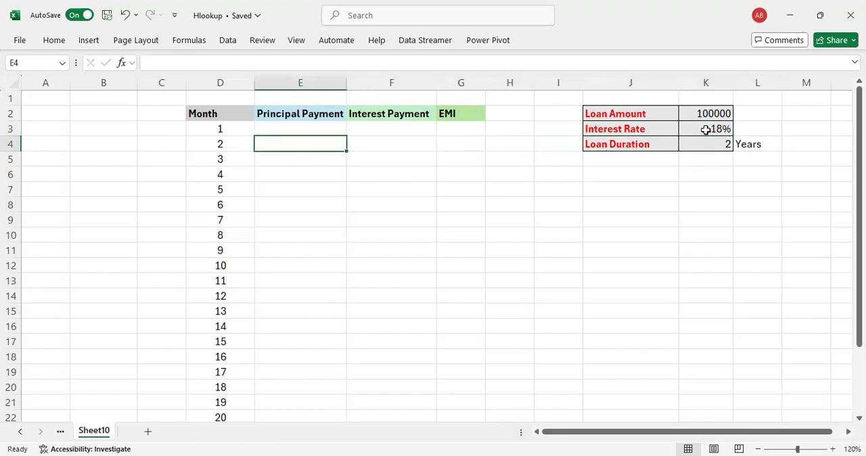
{"action": "key", "text": "Left"}
{"action": "key", "text": "Up"}
{"action": "key", "text": "Right"}
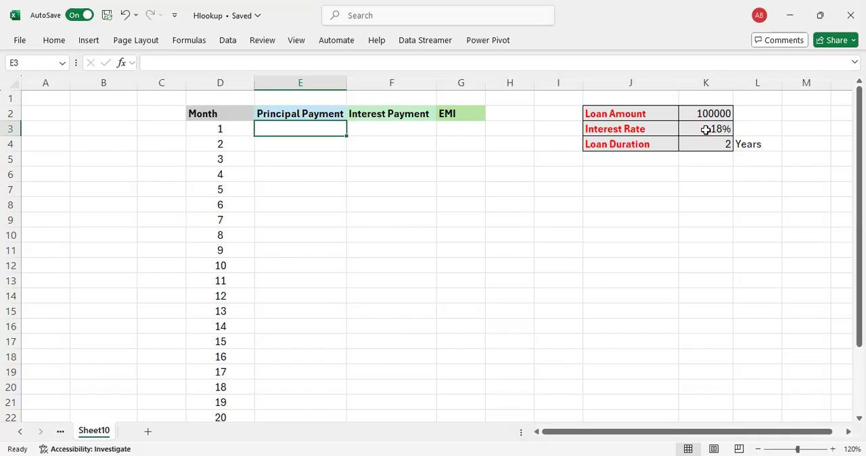
{"action": "type", "text": "="}
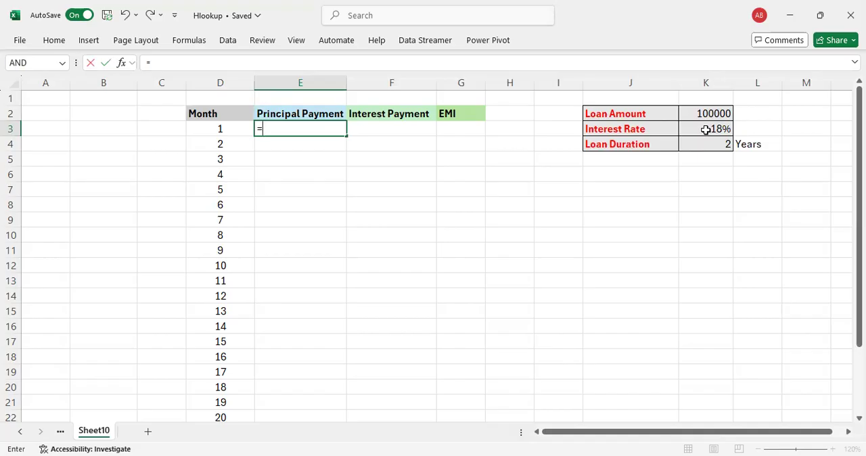
{"action": "type", "text": "ppmt"}
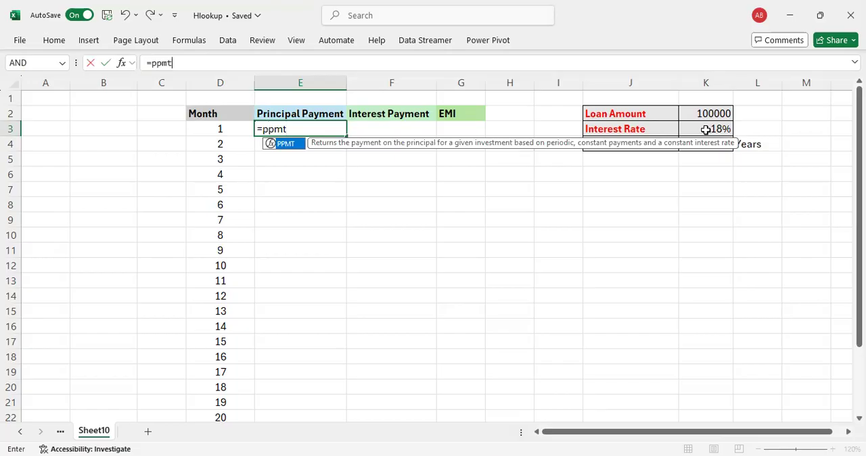
{"action": "key", "text": "ctrl+a"}
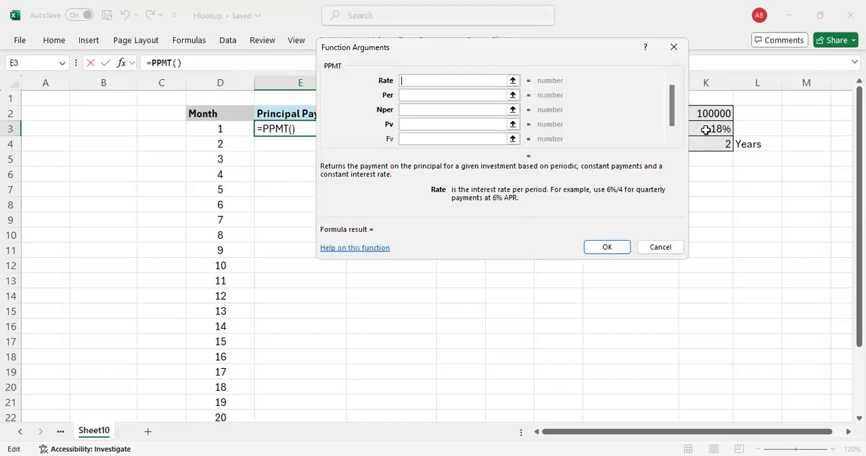
{"action": "left_click", "coordinate": [659, 248]}
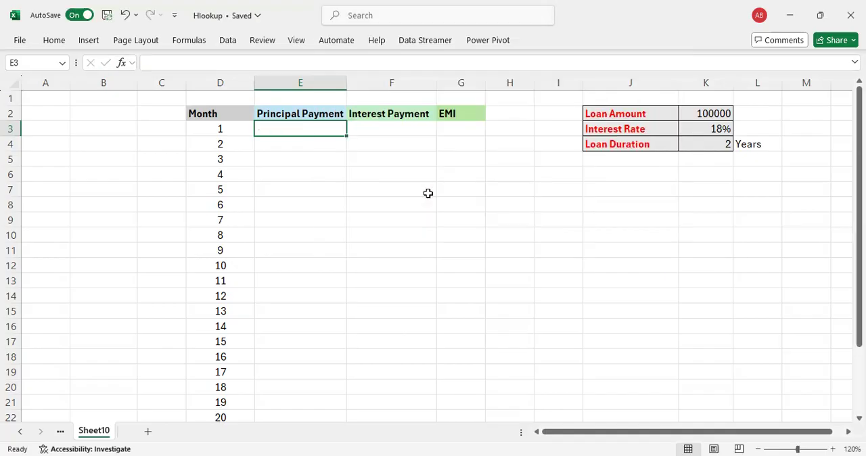
Step: Start a PPMT function in E3 using its arguments dialog, with Rate K3/12 and Per D3
{"action": "type", "text": "="}
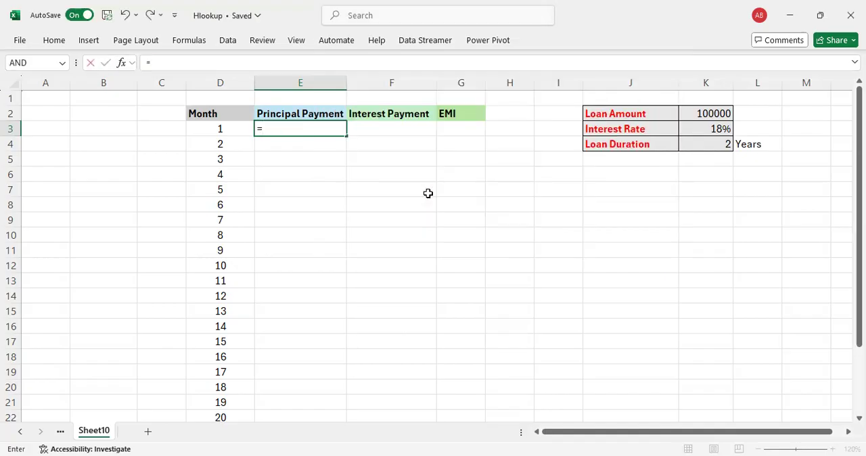
{"action": "type", "text": "ppmt"}
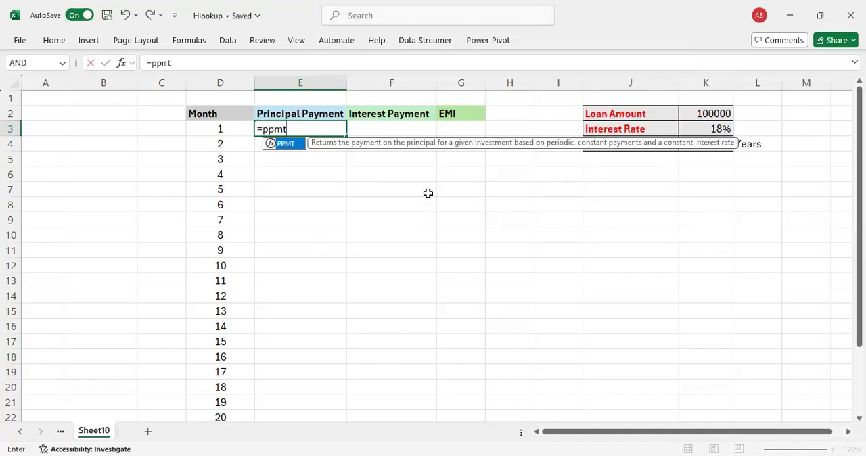
{"action": "type", "text": "("}
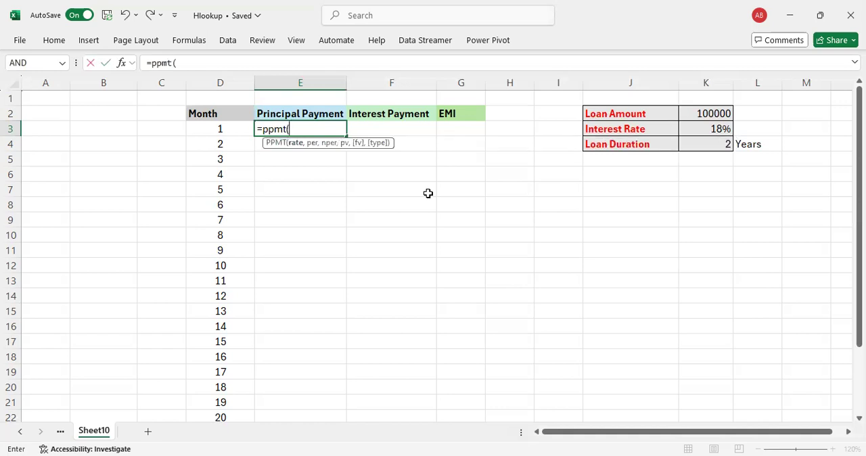
{"action": "key", "text": "ctrl+a"}
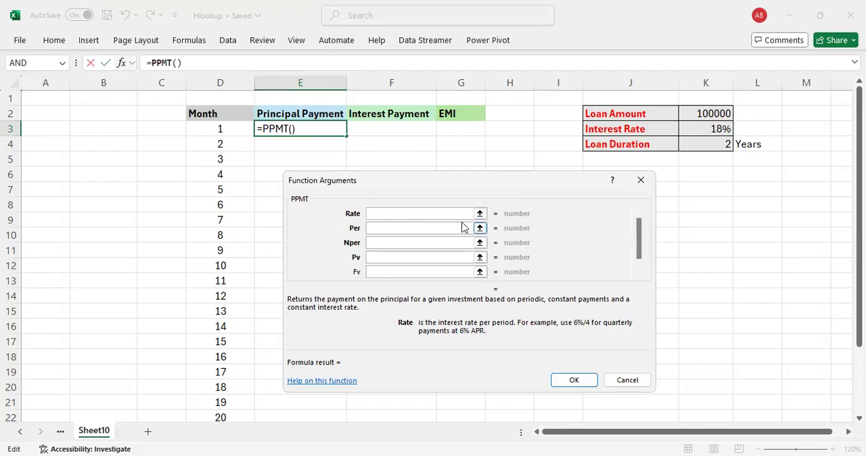
{"action": "left_click", "coordinate": [699, 128]}
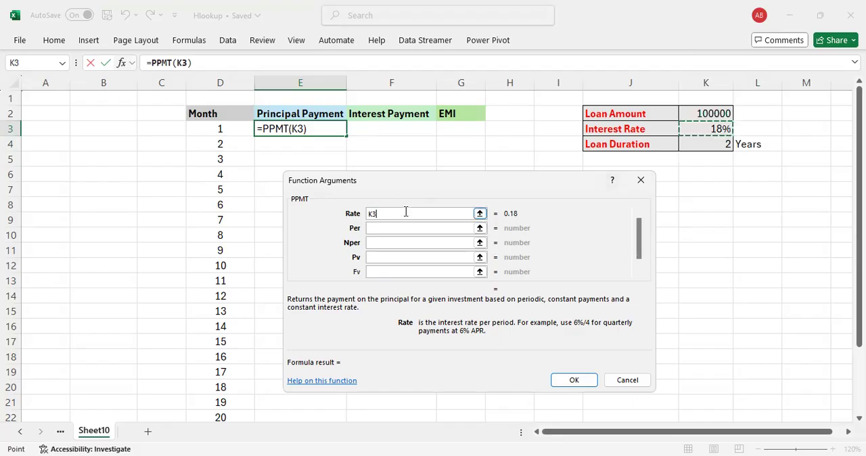
{"action": "type", "text": "/12"}
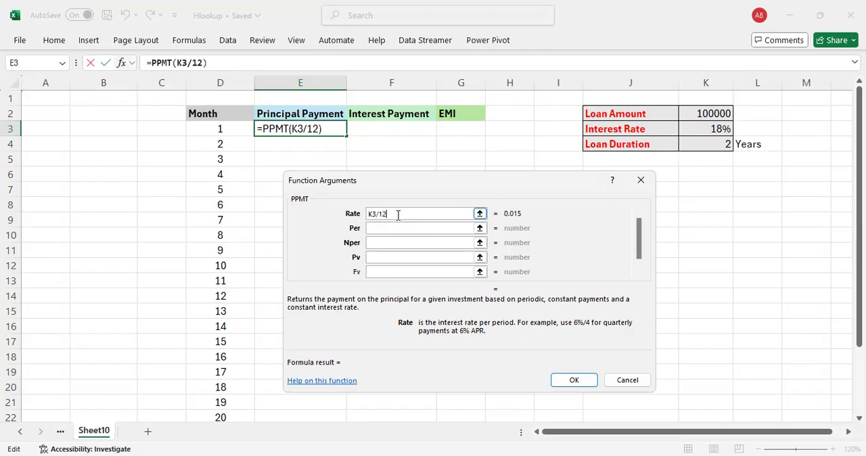
{"action": "left_click", "coordinate": [386, 228]}
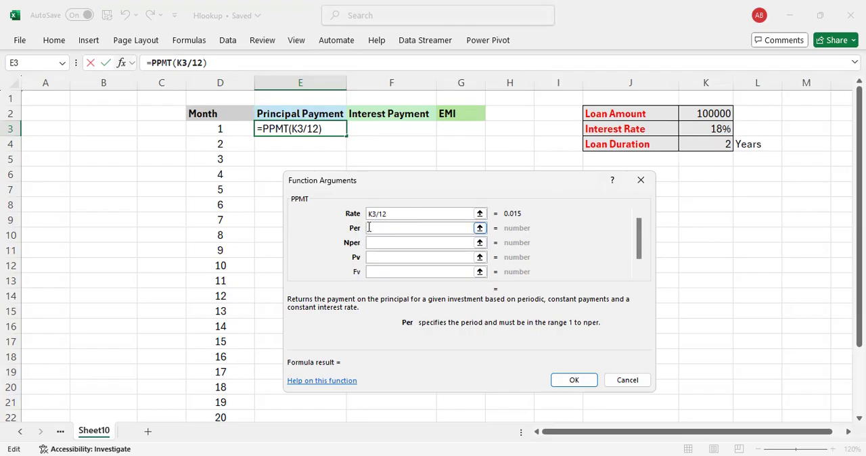
{"action": "left_click", "coordinate": [224, 129]}
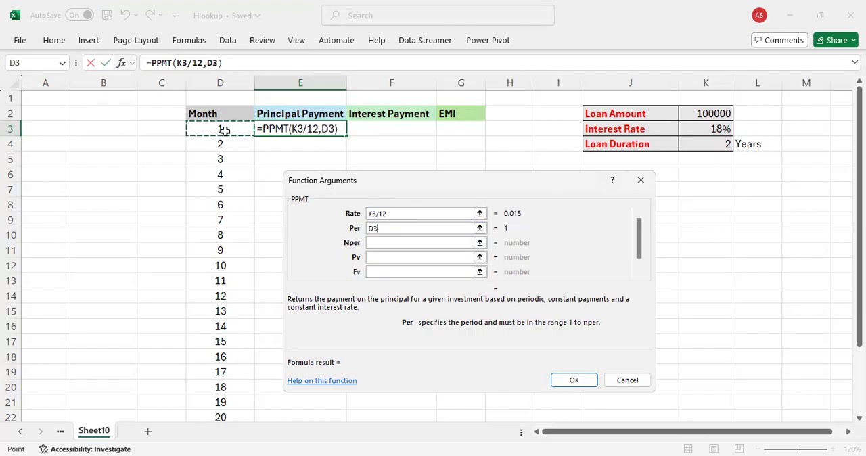
{"action": "left_click", "coordinate": [389, 243]}
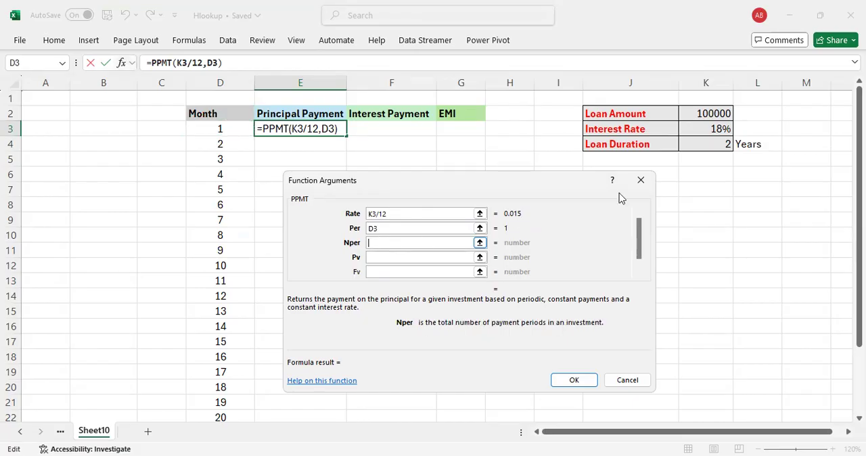
{"action": "left_click", "coordinate": [713, 142]}
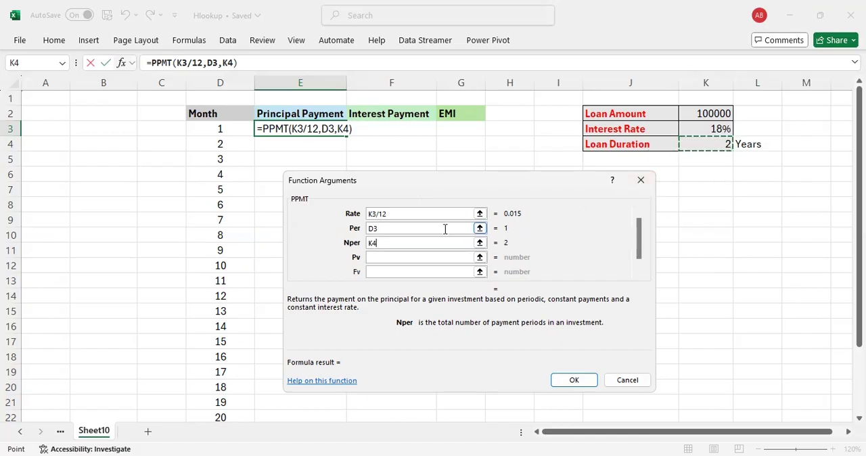
{"action": "type", "text": "/"}
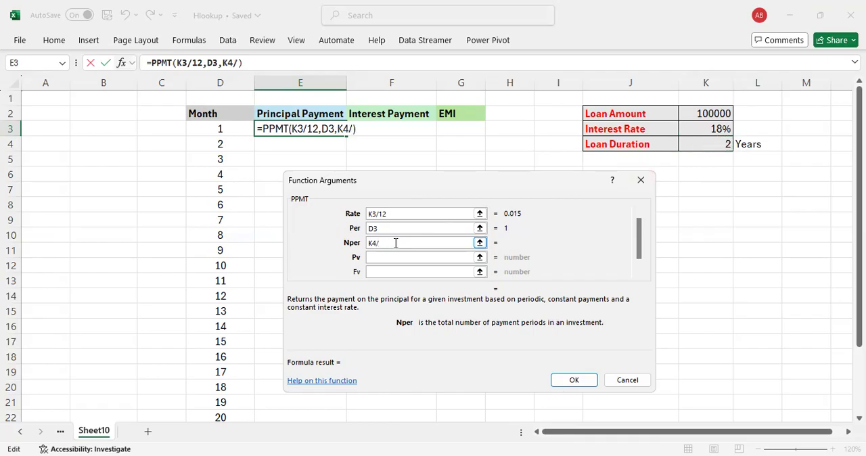
{"action": "type", "text": "12"}
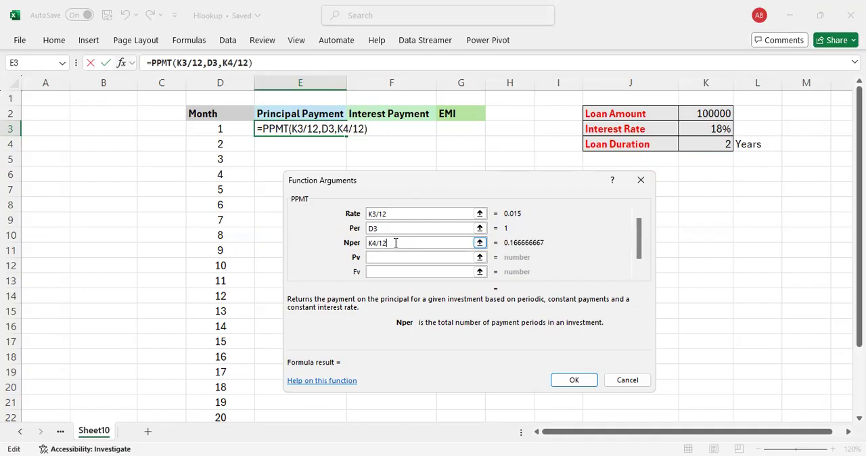
{"action": "key", "text": "BackSpace"}
{"action": "key", "text": "BackSpace"}
{"action": "key", "text": "BackSpace"}
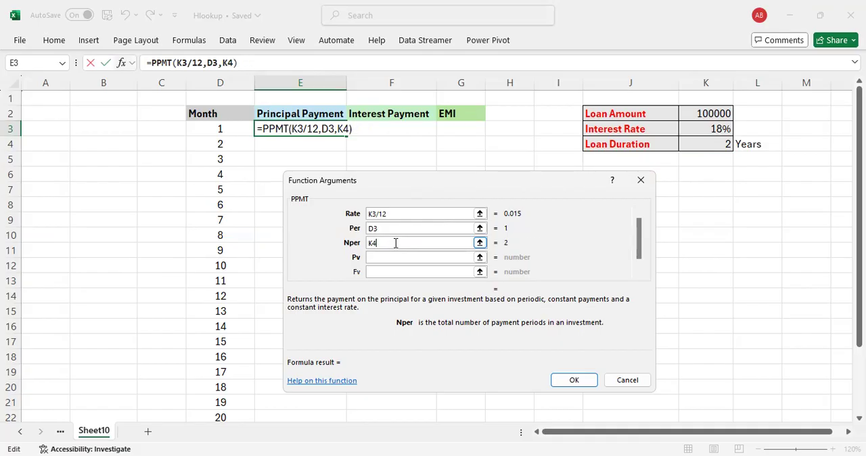
{"action": "key", "text": "BackSpace"}
{"action": "key", "text": "BackSpace"}
Step: Set Nper to 24 and Pv to K2, and complete the PPMT formula in E3
{"action": "type", "text": "24"}
{"action": "left_click", "coordinate": [381, 260]}
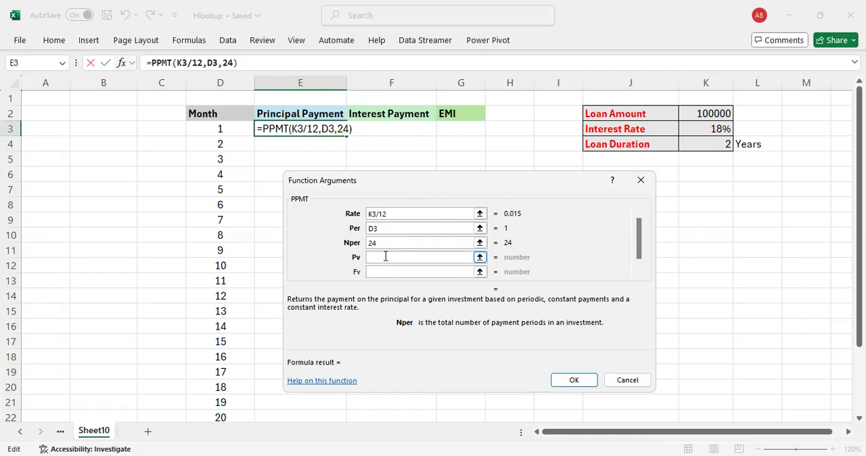
{"action": "left_click", "coordinate": [386, 257]}
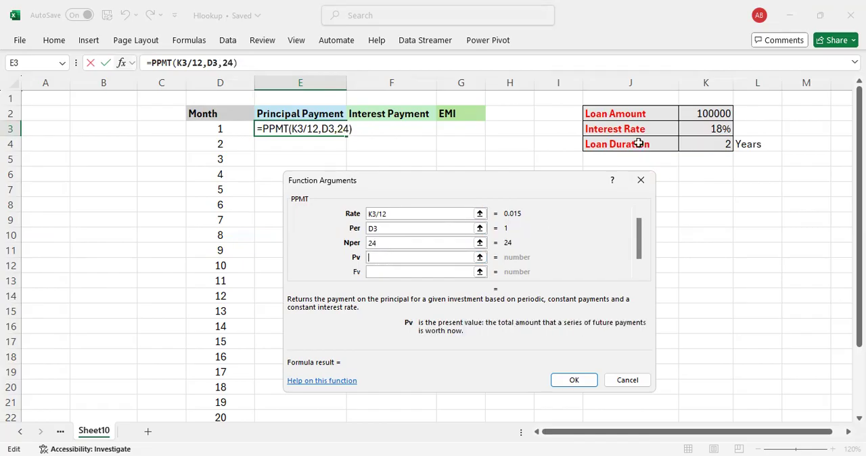
{"action": "left_click", "coordinate": [697, 113]}
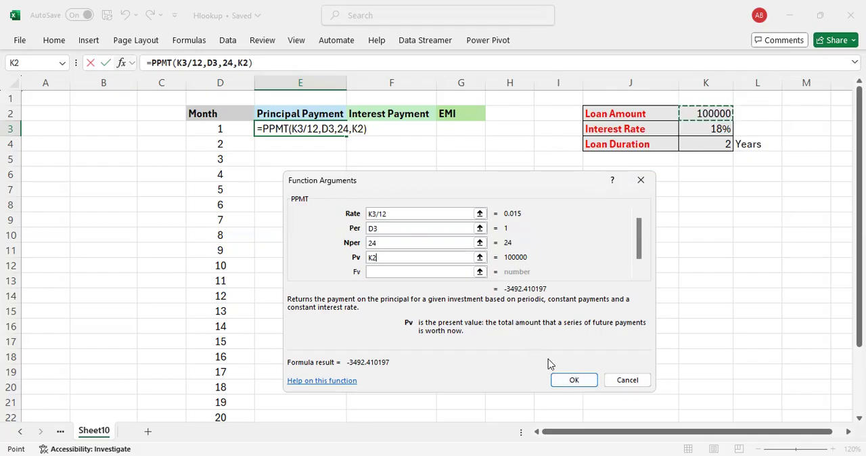
{"action": "left_click", "coordinate": [574, 382]}
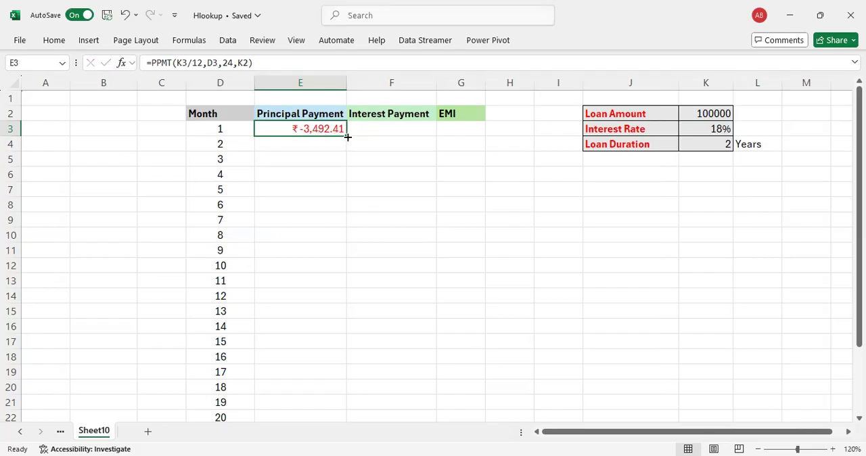
Step: Start an IPMT function in F3 using its arguments dialog, with Rate K3/12 and Per D3
{"action": "left_click", "coordinate": [390, 129]}
{"action": "type", "text": "="}
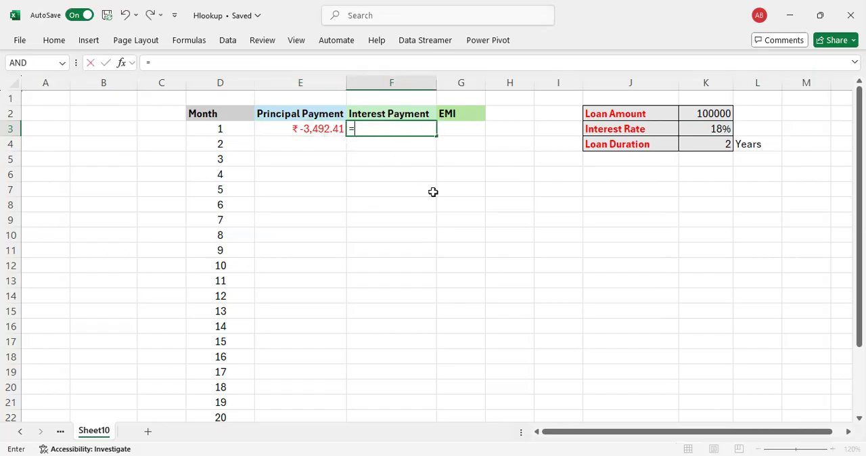
{"action": "type", "text": "ipmt"}
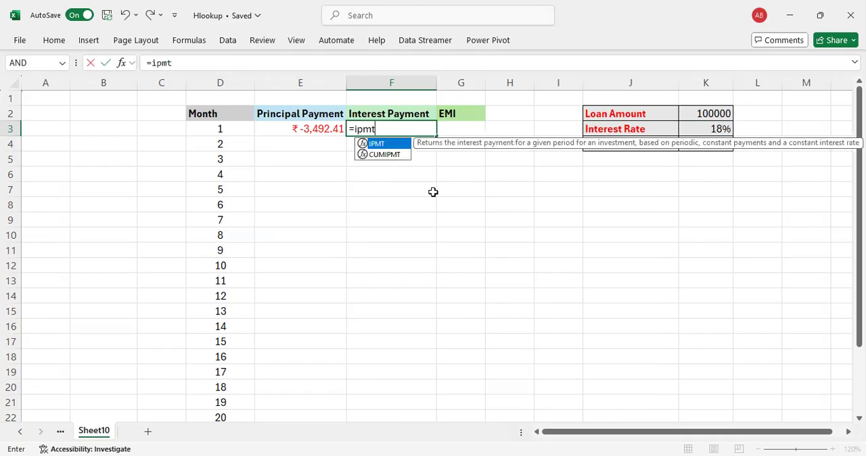
{"action": "type", "text": "("}
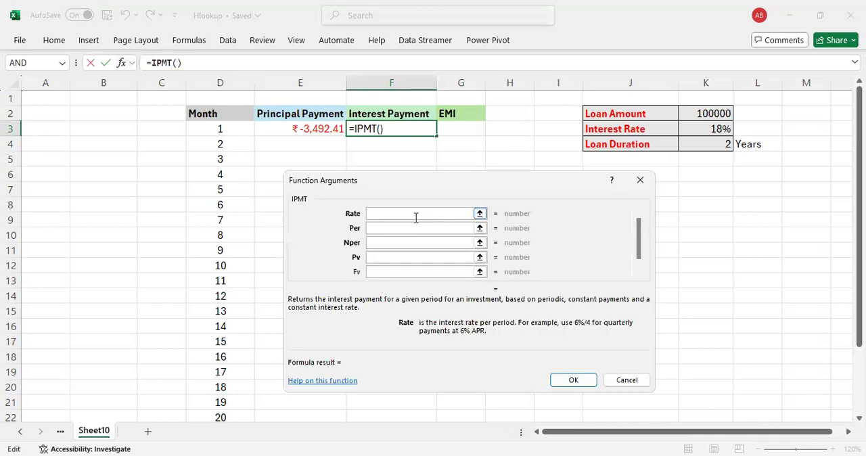
{"action": "left_click", "coordinate": [712, 132]}
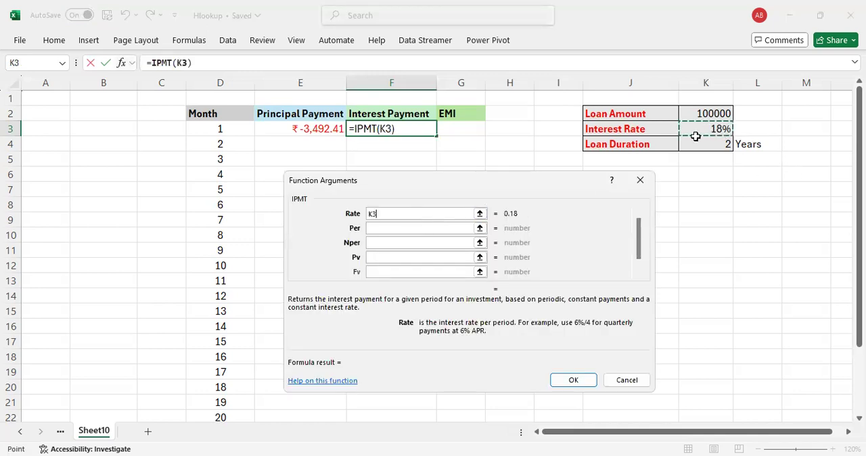
{"action": "type", "text": "/12"}
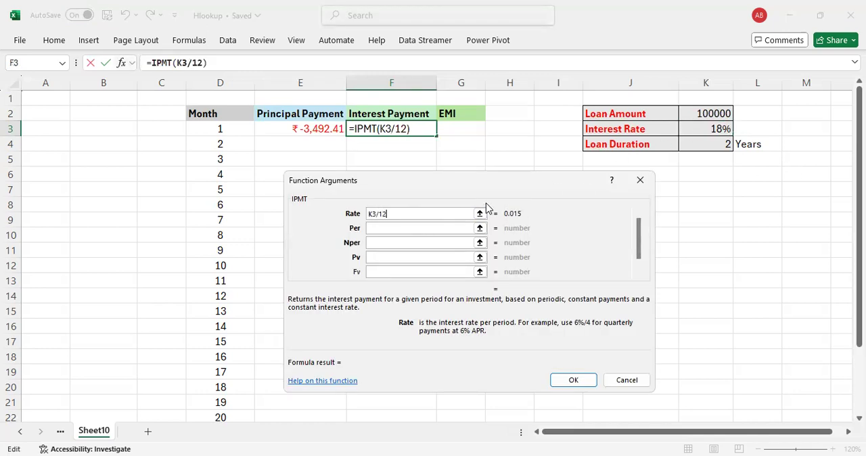
{"action": "left_click", "coordinate": [401, 230]}
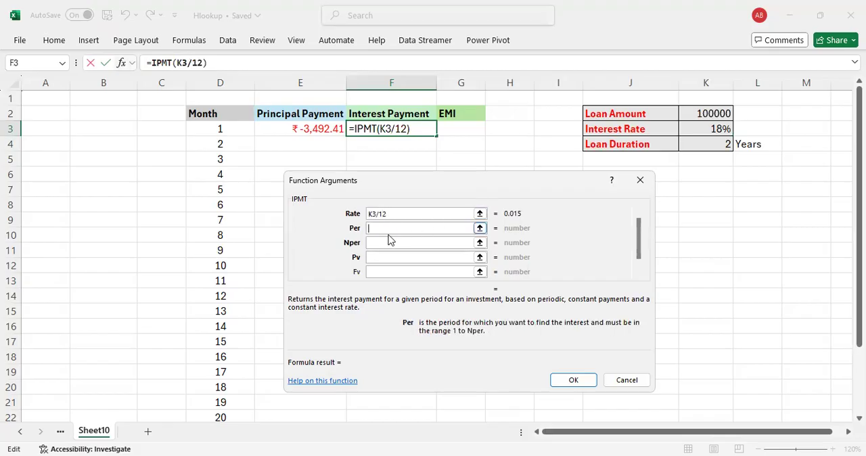
{"action": "left_click", "coordinate": [220, 128]}
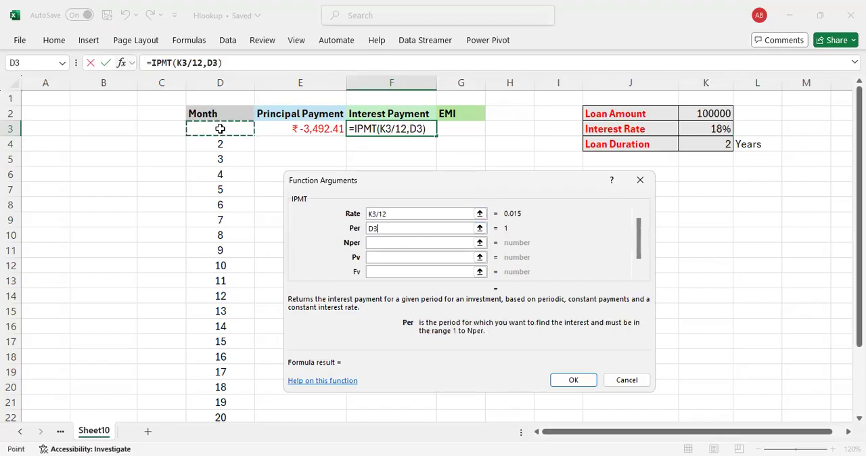
Step: Set Nper to K4*12 and Pv to K2, and complete the IPMT formula in F3
{"action": "left_click", "coordinate": [394, 242]}
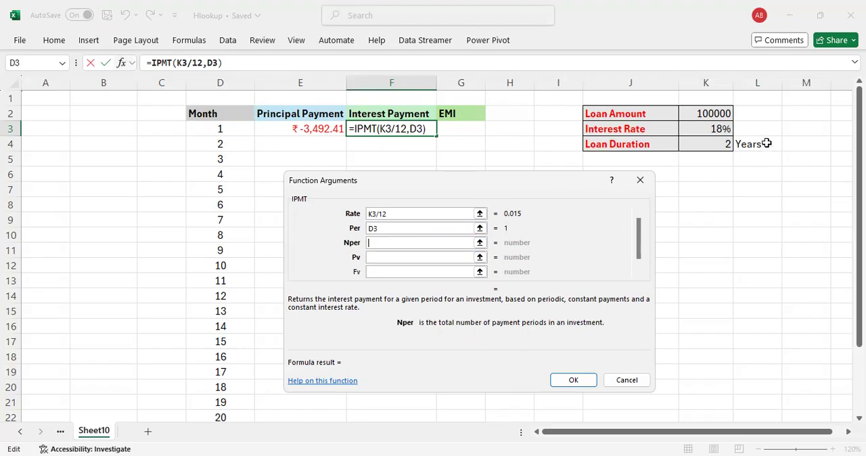
{"action": "left_click", "coordinate": [714, 145]}
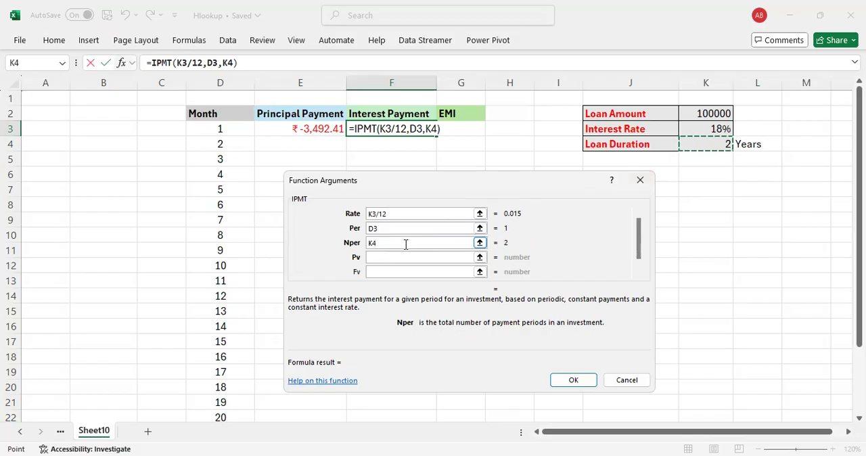
{"action": "type", "text": "*12"}
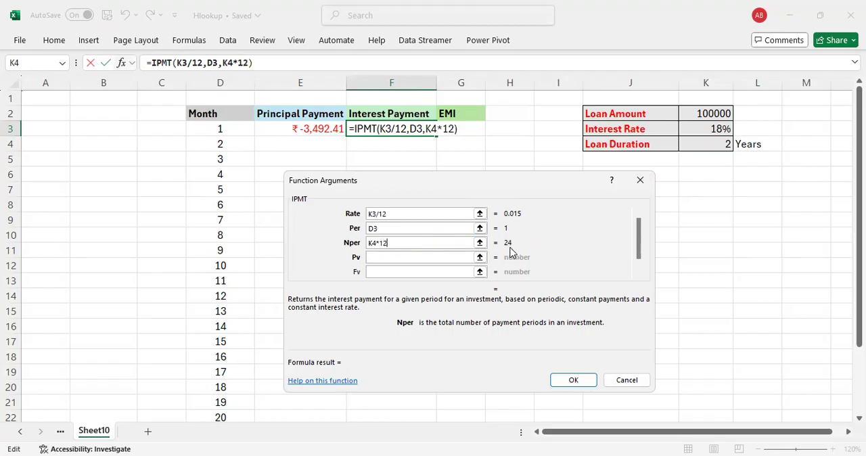
{"action": "left_click", "coordinate": [391, 256]}
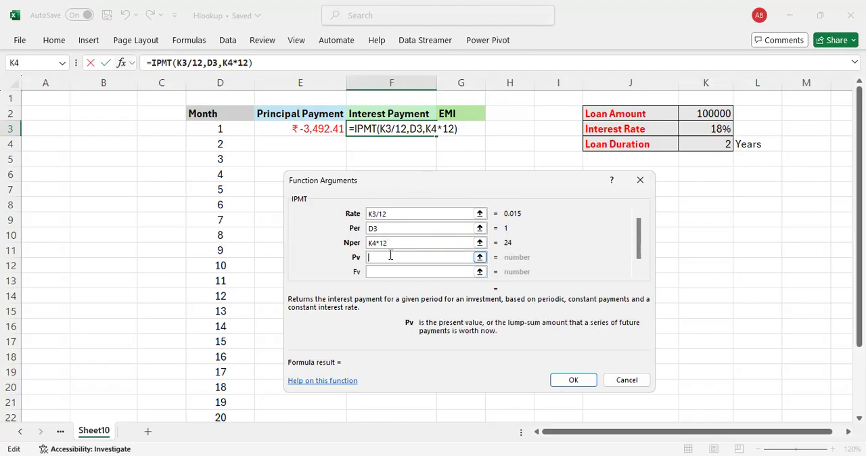
{"action": "left_click", "coordinate": [703, 113]}
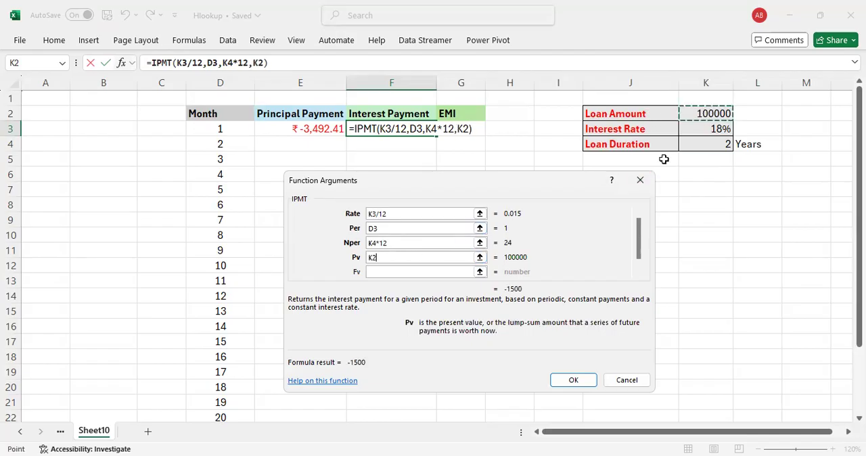
{"action": "left_click", "coordinate": [573, 381]}
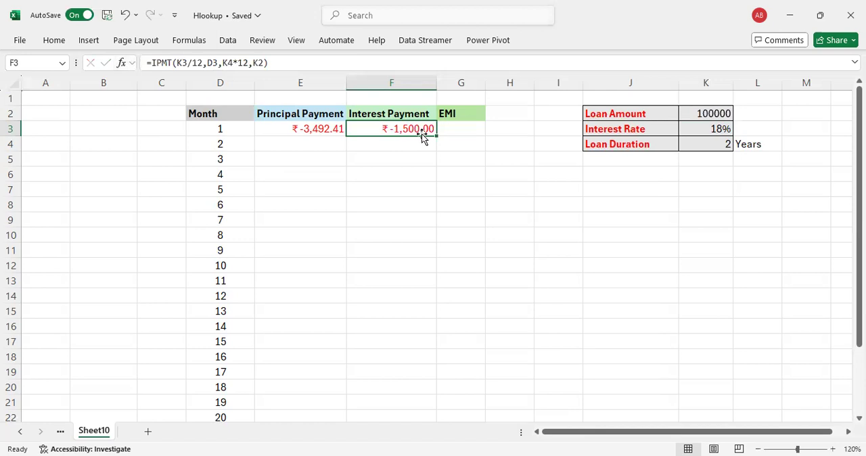
Step: Reopen the PPMT function arguments for E3 and replace the Nper value with K4*12
{"action": "left_click", "coordinate": [316, 131]}
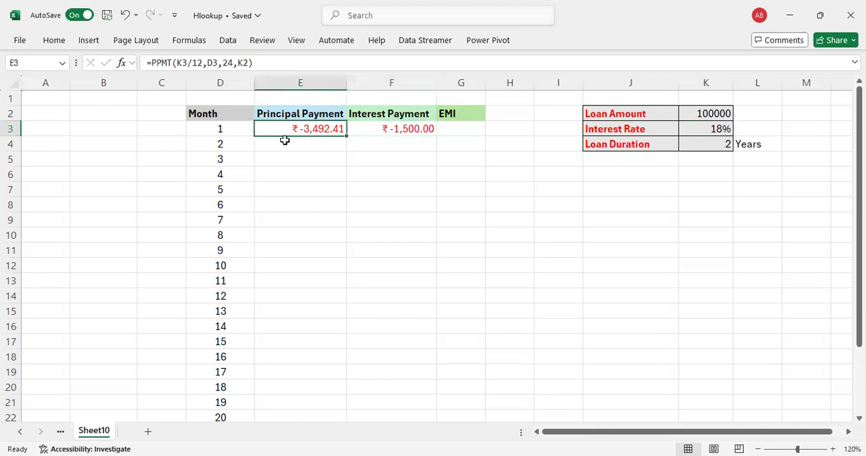
{"action": "left_click", "coordinate": [123, 67]}
{"action": "left_click", "coordinate": [397, 242]}
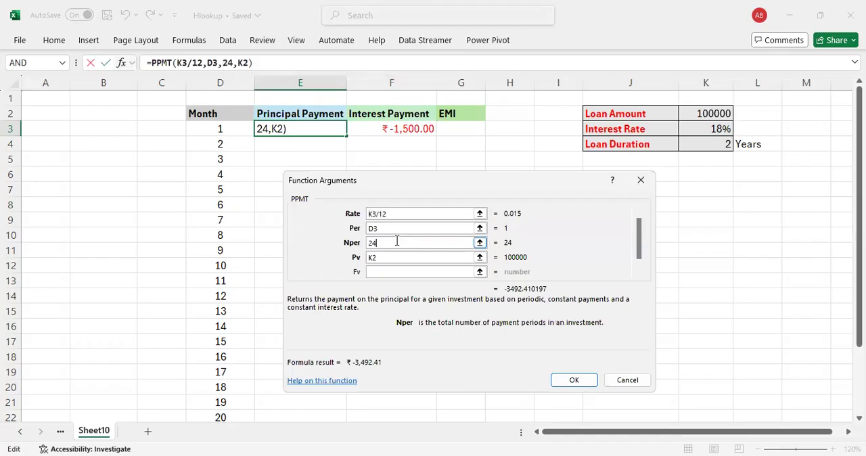
{"action": "key", "text": "BackSpace"}
{"action": "key", "text": "BackSpace"}
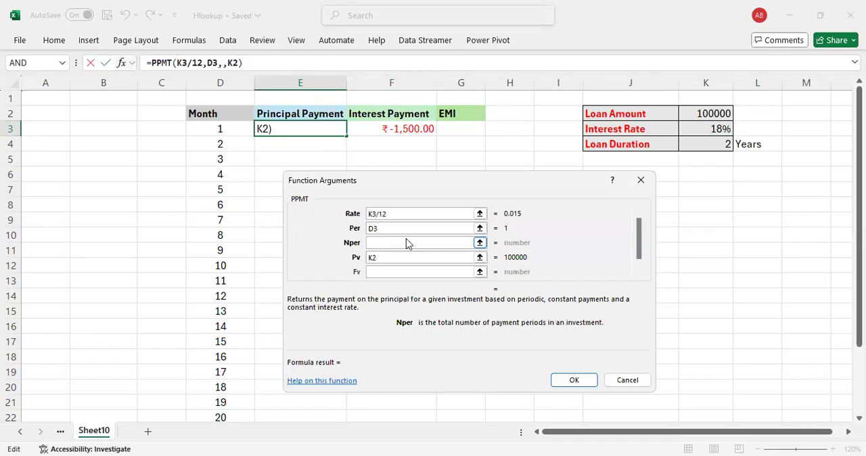
{"action": "left_click", "coordinate": [704, 141]}
{"action": "type", "text": "*12"}
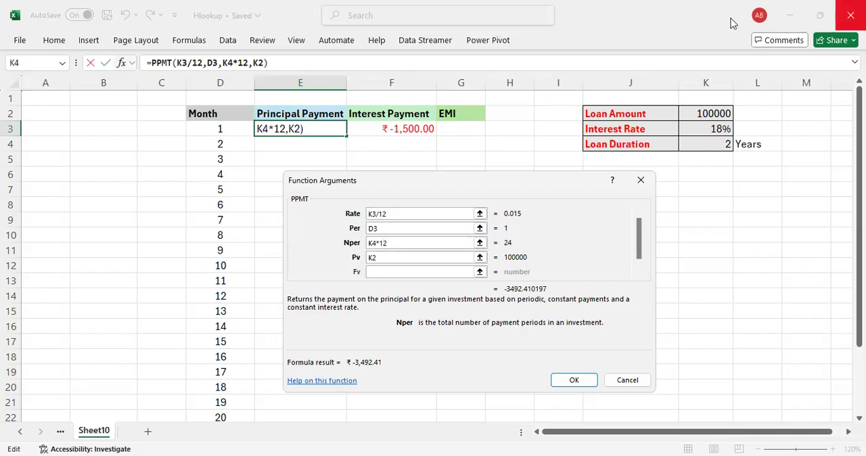
{"action": "left_click", "coordinate": [574, 381]}
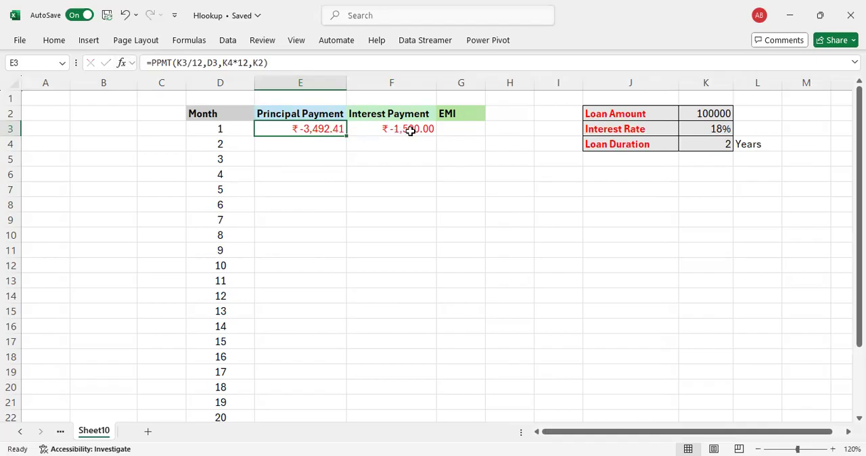
Step: Try calculating the EMI in G3 as the SUM of E3:F3, and clear the cell again
{"action": "left_click", "coordinate": [450, 128]}
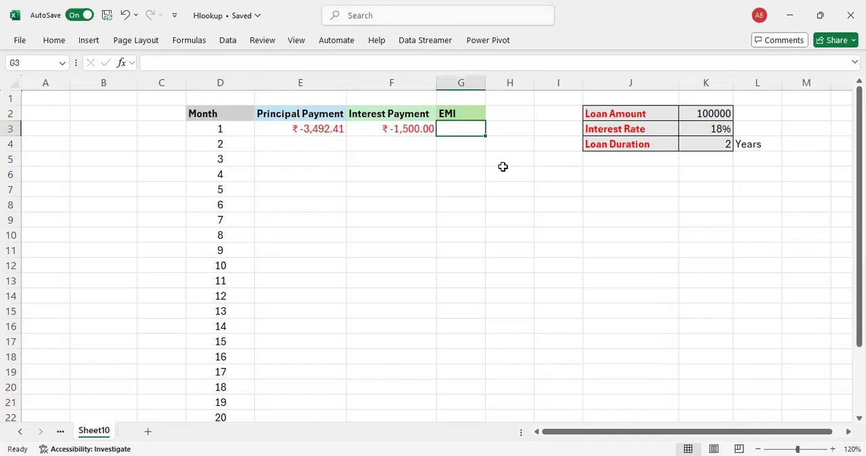
{"action": "key", "text": "alt+equal"}
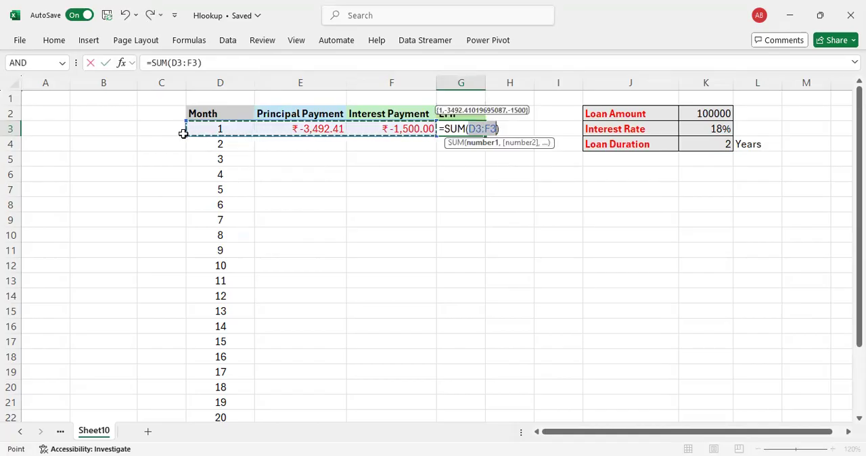
{"action": "left_click_drag", "start_coordinate": [183, 133], "coordinate": [261, 130]}
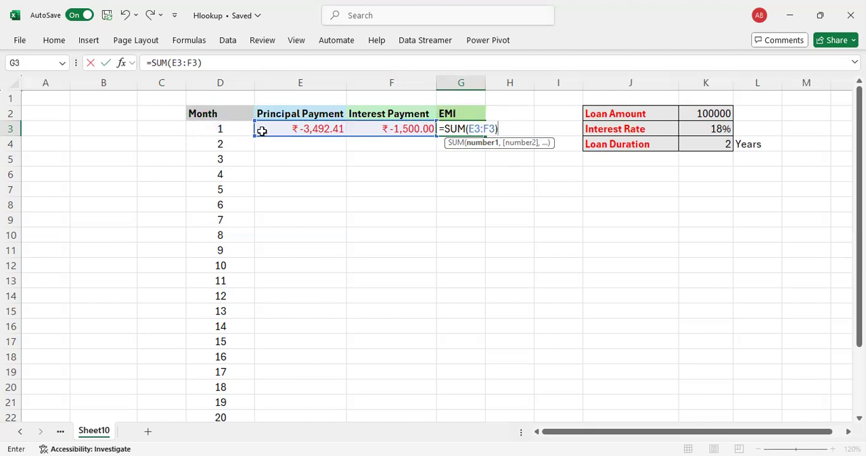
{"action": "key", "text": "ctrl+Return"}
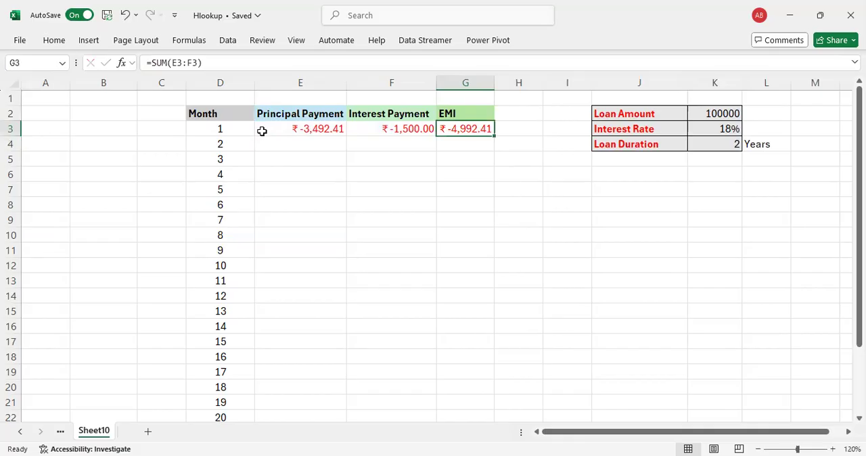
{"action": "key", "text": "Delete"}
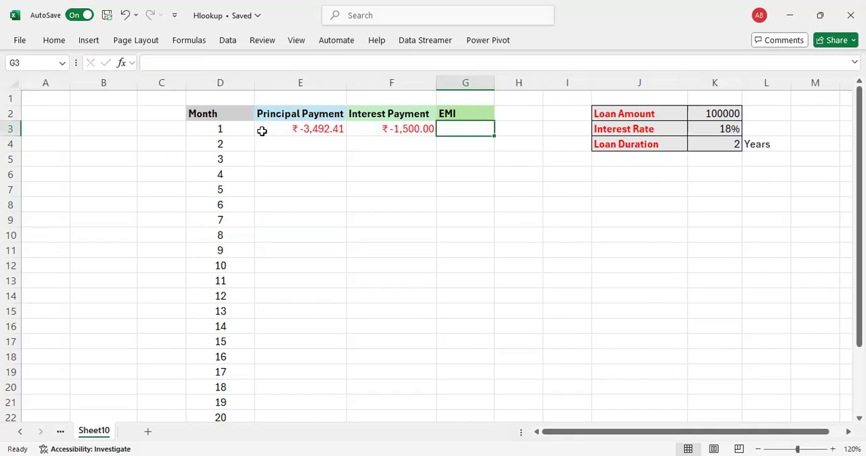
Step: Start a PMT function in G3 using its arguments dialog, with Rate K3/12
{"action": "type", "text": "="}
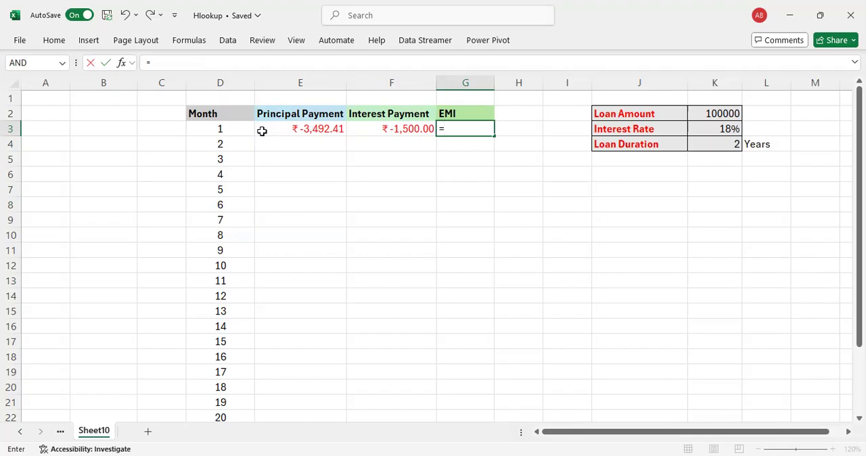
{"action": "type", "text": "pmt"}
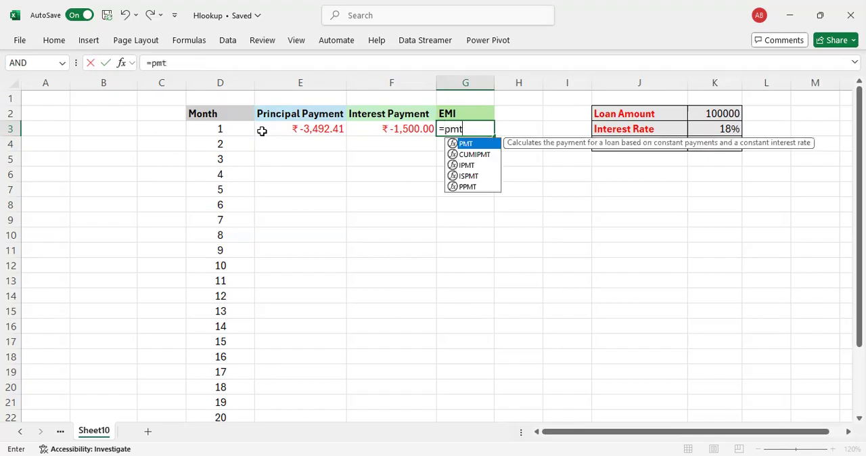
{"action": "type", "text": "("}
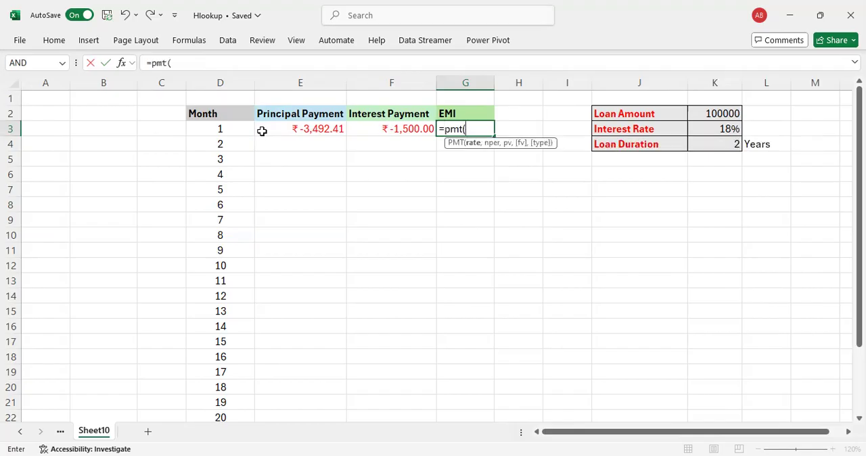
{"action": "key", "text": "ctrl+a"}
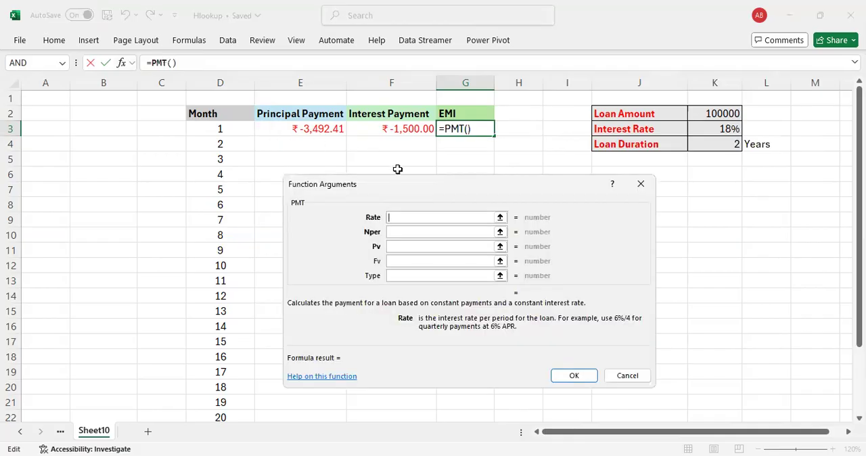
{"action": "left_click", "coordinate": [699, 130]}
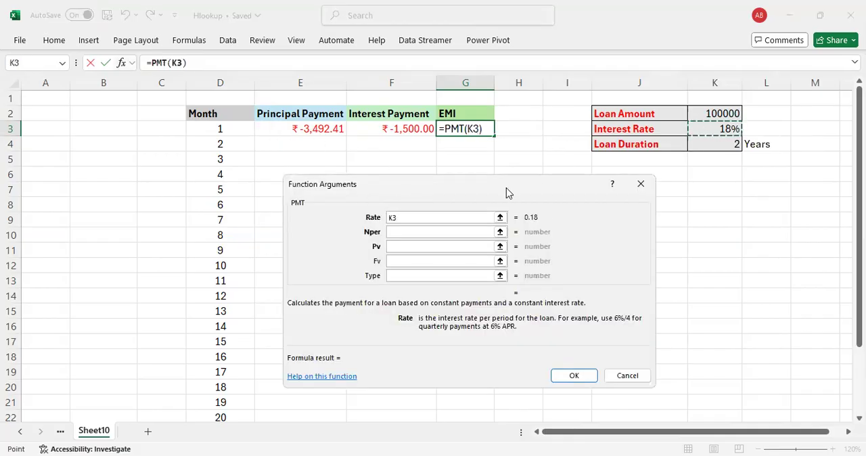
{"action": "type", "text": "/12"}
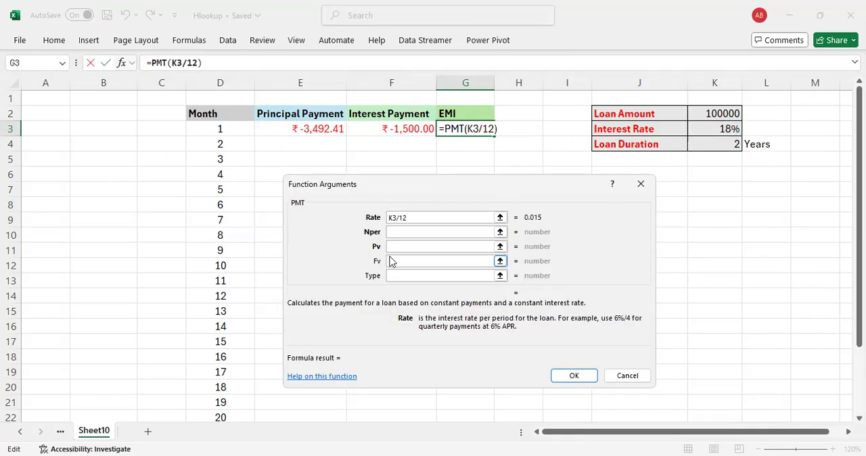
Step: Set Nper to K4*12 and Pv to K2, and complete the PMT formula in G3
{"action": "left_click", "coordinate": [408, 232]}
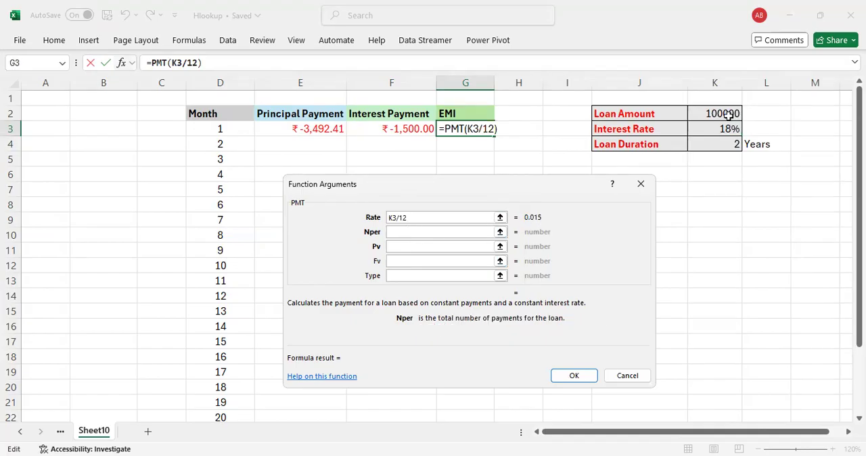
{"action": "left_click", "coordinate": [722, 142]}
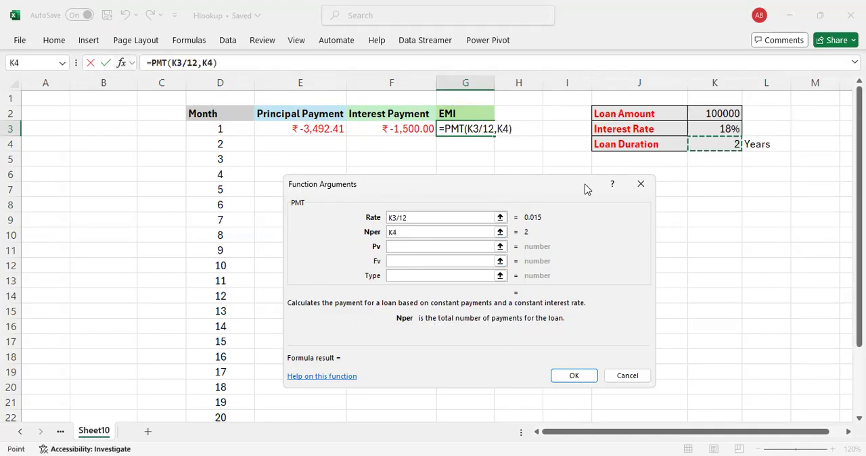
{"action": "type", "text": "*24"}
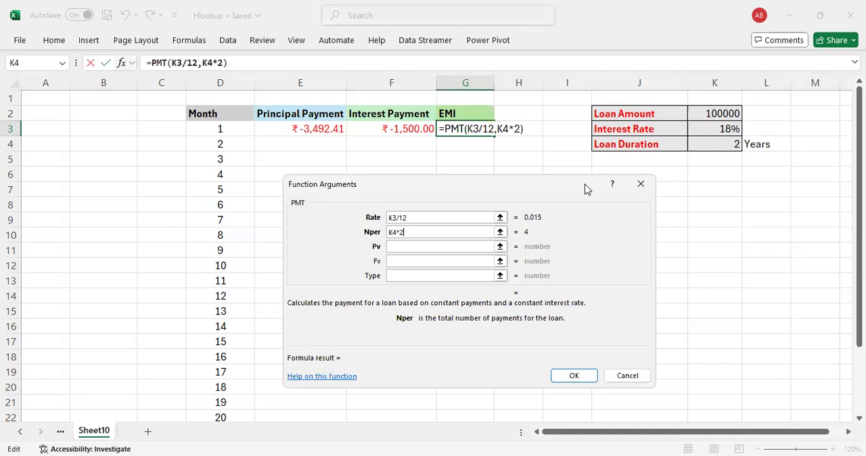
{"action": "key", "text": "BackSpace"}
{"action": "key", "text": "BackSpace"}
{"action": "type", "text": "12"}
{"action": "left_click", "coordinate": [402, 247]}
{"action": "left_click", "coordinate": [694, 114]}
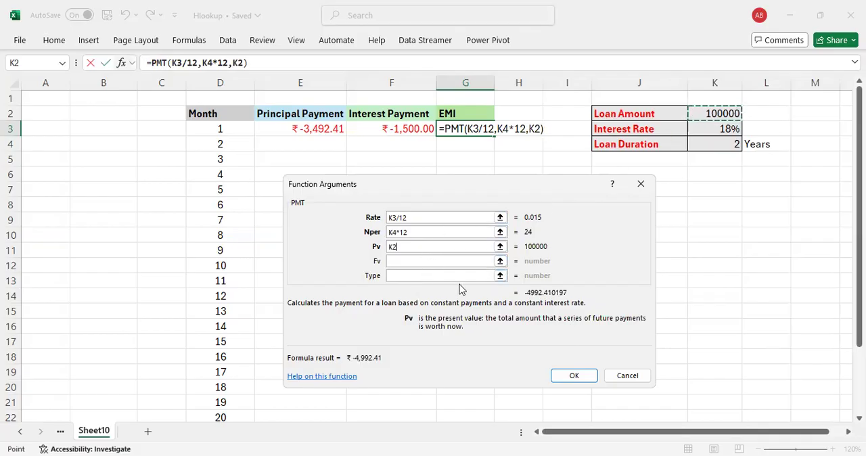
{"action": "left_click", "coordinate": [574, 377]}
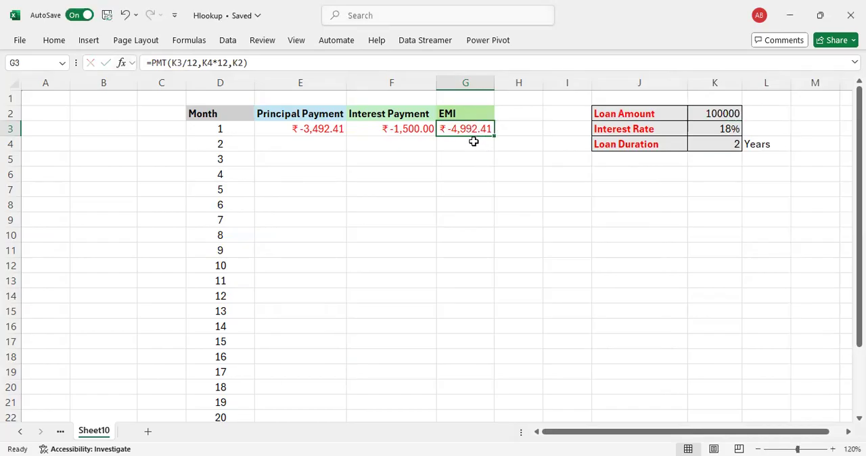
Step: Cross-check the first month's EMI by entering =E3+F3 in H3, and clear that cell again
{"action": "left_click", "coordinate": [510, 129]}
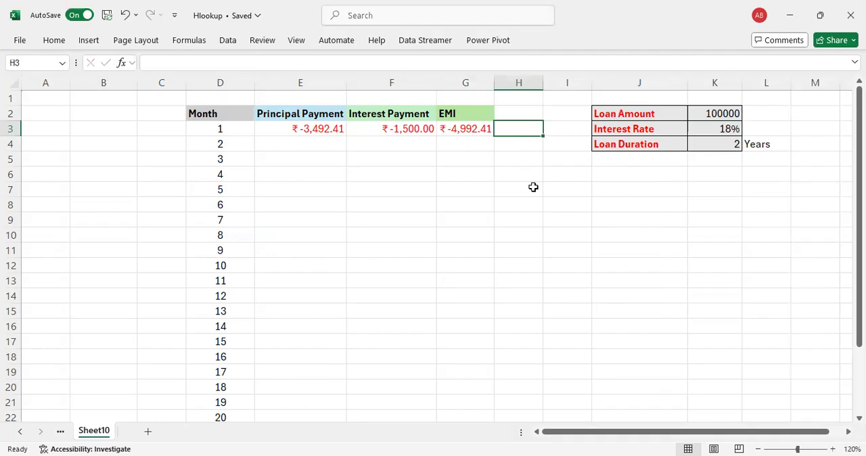
{"action": "type", "text": "="}
{"action": "key", "text": "Left"}
{"action": "key", "text": "Left"}
{"action": "key", "text": "Left"}
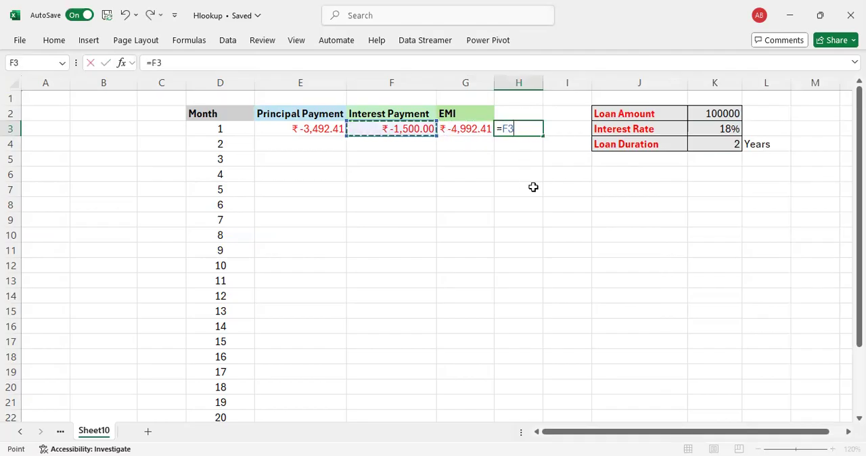
{"action": "type", "text": "+"}
{"action": "key", "text": "Left"}
{"action": "key", "text": "Left"}
{"action": "key", "text": "Return"}
{"action": "key", "text": "Up"}
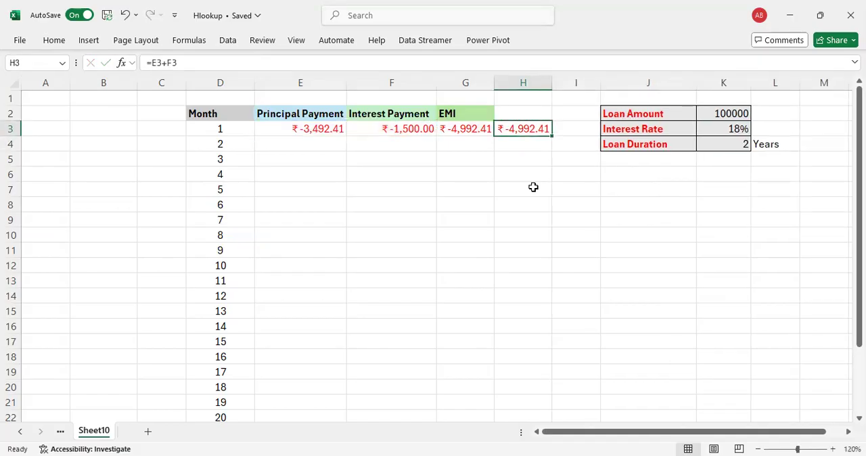
{"action": "key", "text": "Delete"}
Step: Review the PMT, IPMT and PPMT formulas in G3, F3 and E3
{"action": "key", "text": "Left"}
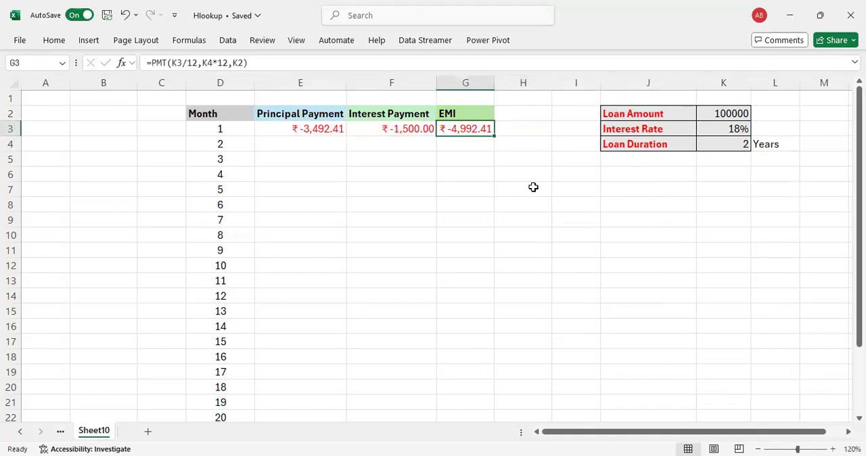
{"action": "key", "text": "Left"}
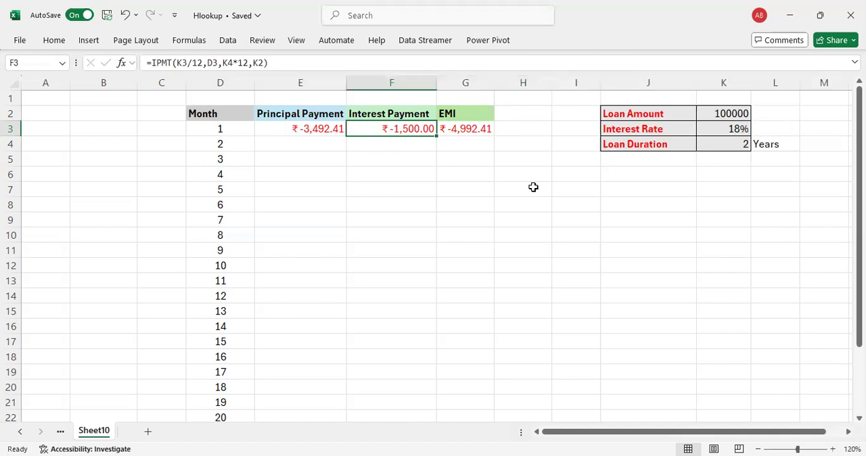
{"action": "key", "text": "Left"}
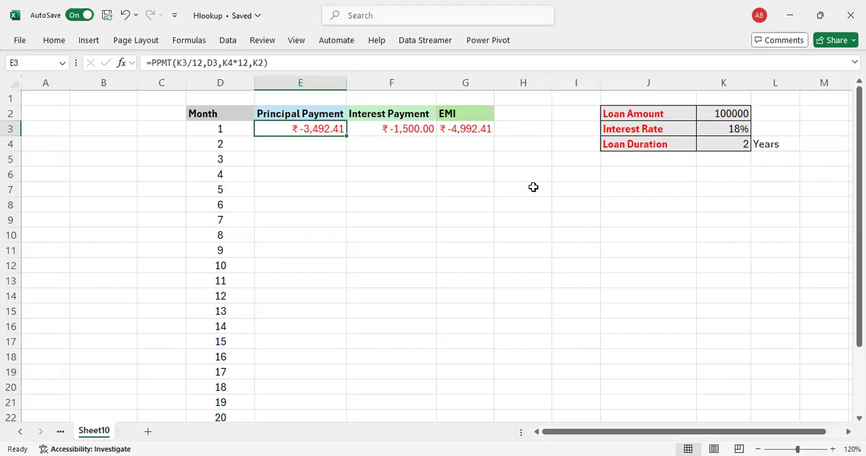
{"action": "key", "text": "Right"}
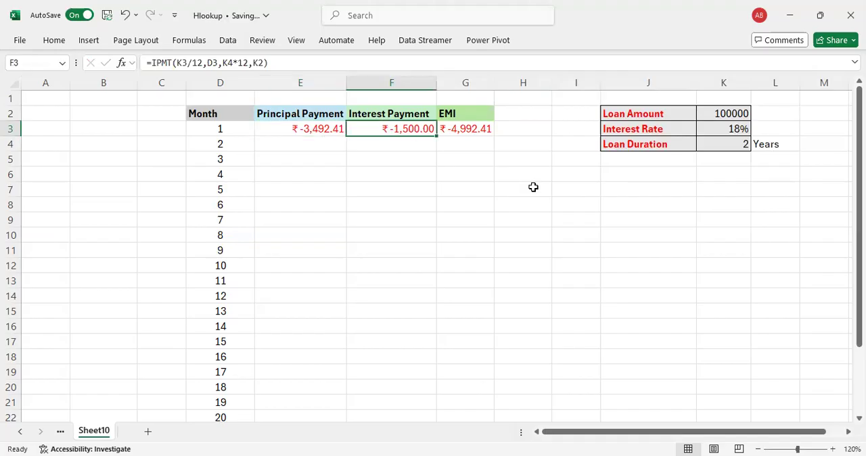
{"action": "key", "text": "Right"}
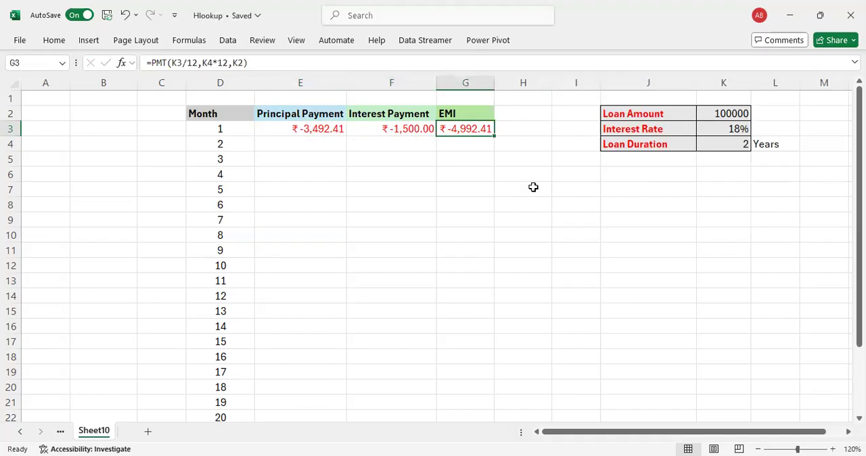
{"action": "key", "text": "Left"}
{"action": "key", "text": "Left"}
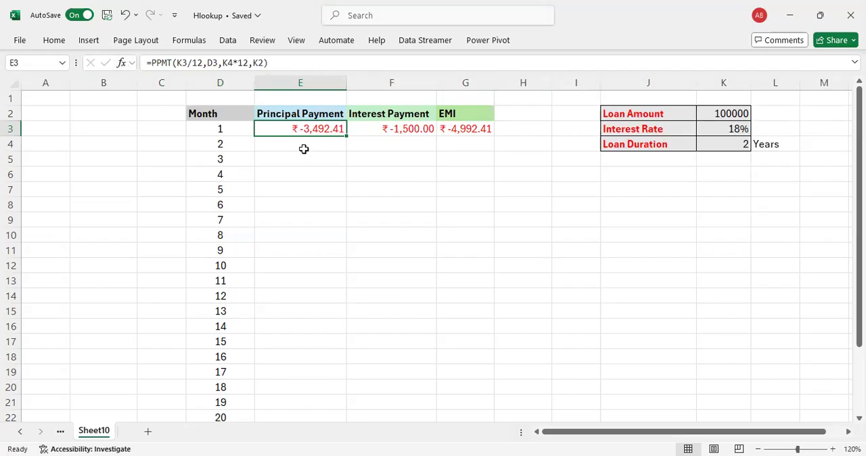
{"action": "key", "text": "F2"}
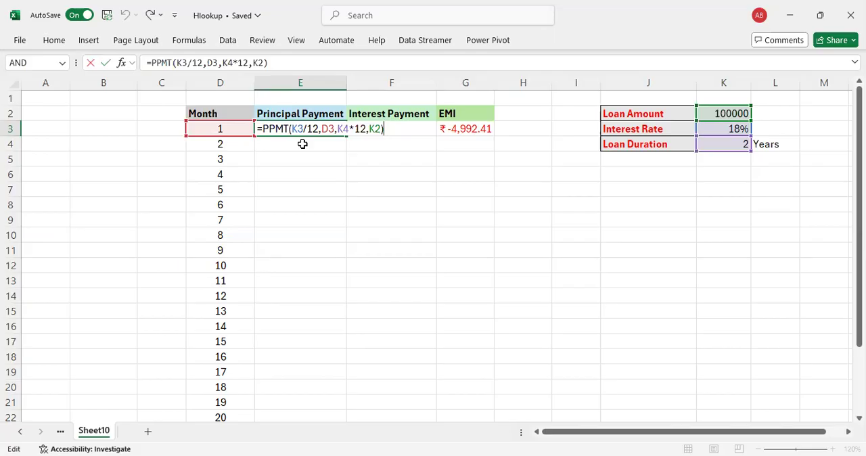
{"action": "key", "text": "Escape"}
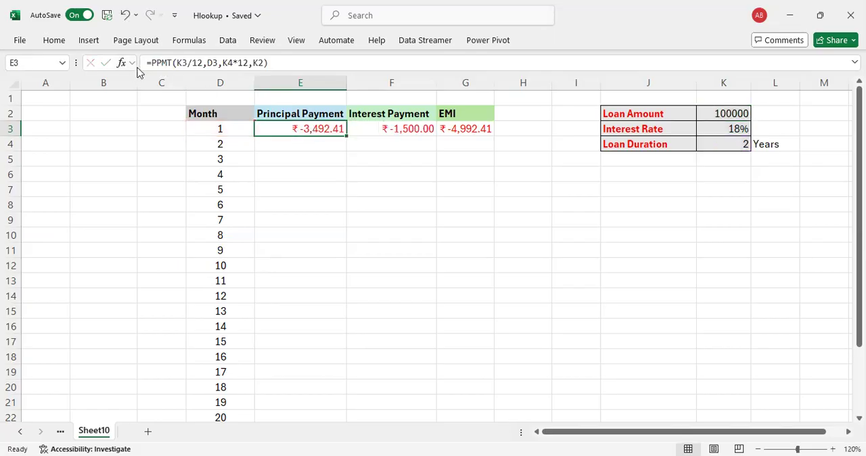
Step: Make the K3, K4 and K2 references absolute in E3's PPMT arguments, keeping Per as D3
{"action": "left_click", "coordinate": [121, 65]}
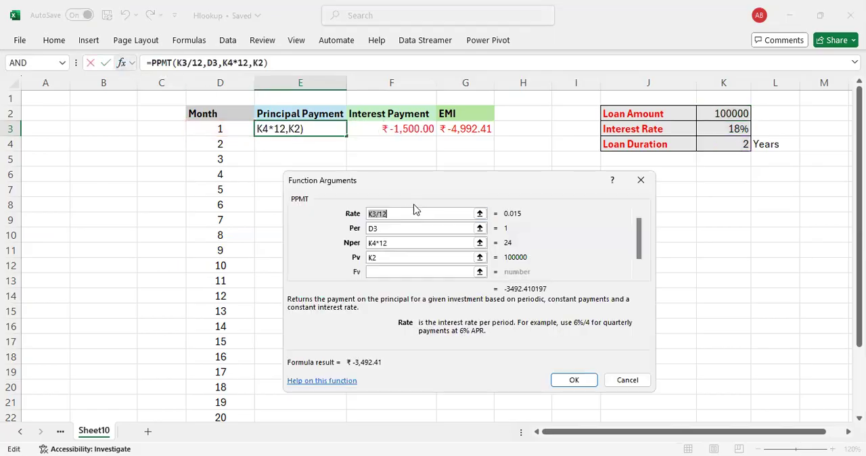
{"action": "left_click", "coordinate": [371, 214]}
{"action": "key", "text": "F4"}
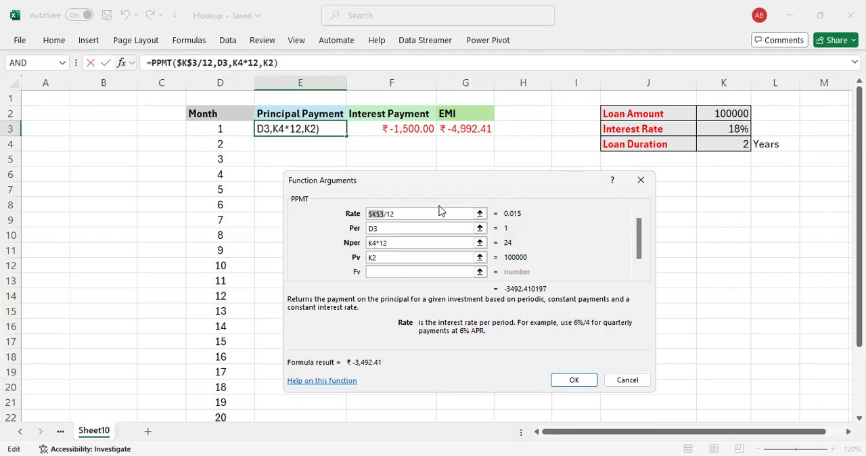
{"action": "left_click", "coordinate": [384, 231]}
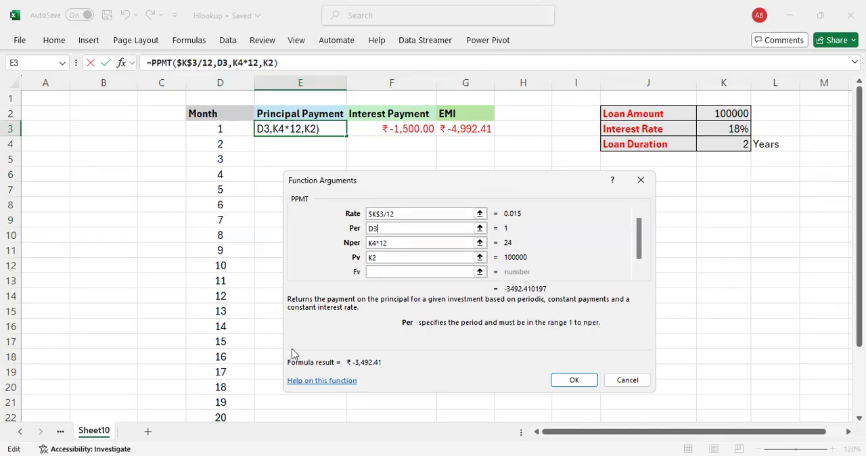
{"action": "left_click", "coordinate": [373, 242]}
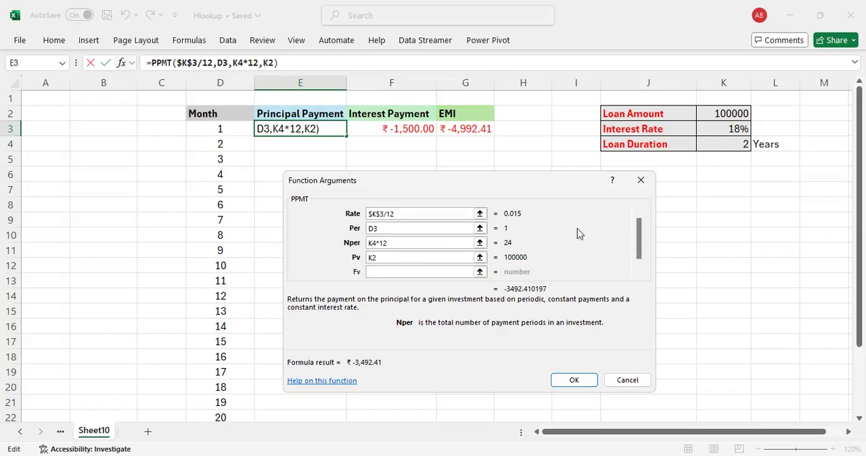
{"action": "key", "text": "F4"}
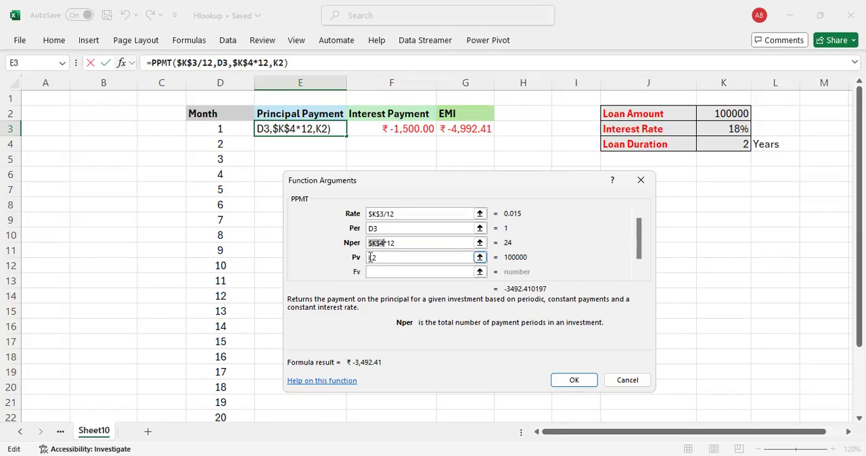
{"action": "left_click", "coordinate": [371, 257]}
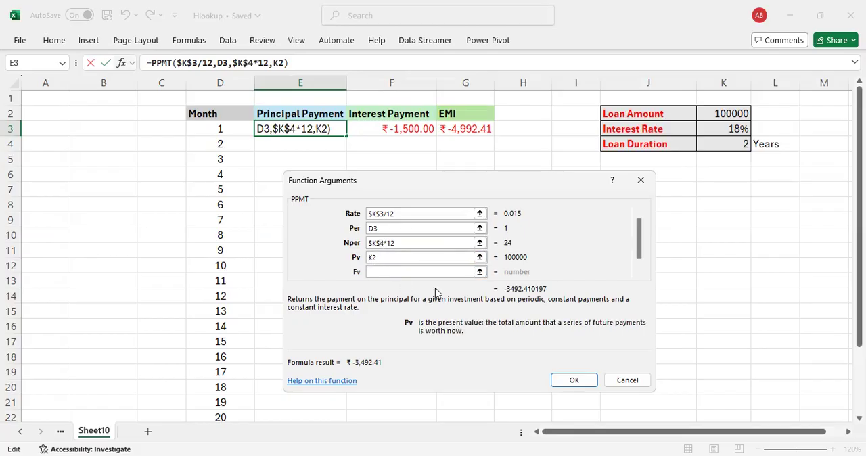
{"action": "key", "text": "F4"}
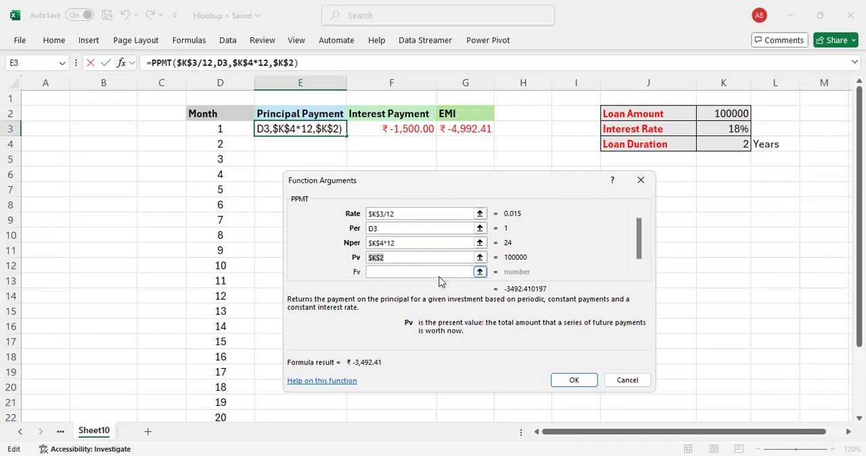
{"action": "left_click", "coordinate": [575, 381]}
Step: Fill the PPMT formula from E3 down to E26 and check the copied formulas in E3:E7
{"action": "left_click_drag", "start_coordinate": [344, 136], "coordinate": [324, 404]}
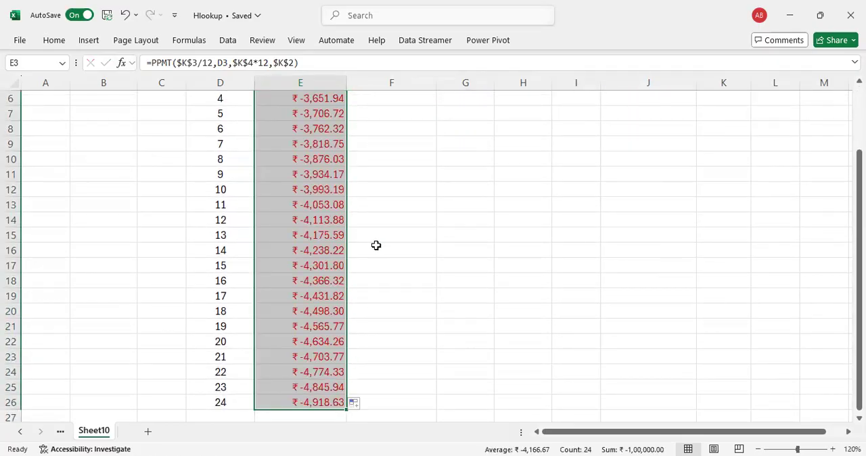
{"action": "scroll", "coordinate": [377, 246], "scroll_direction": "up", "scroll_amount": 2}
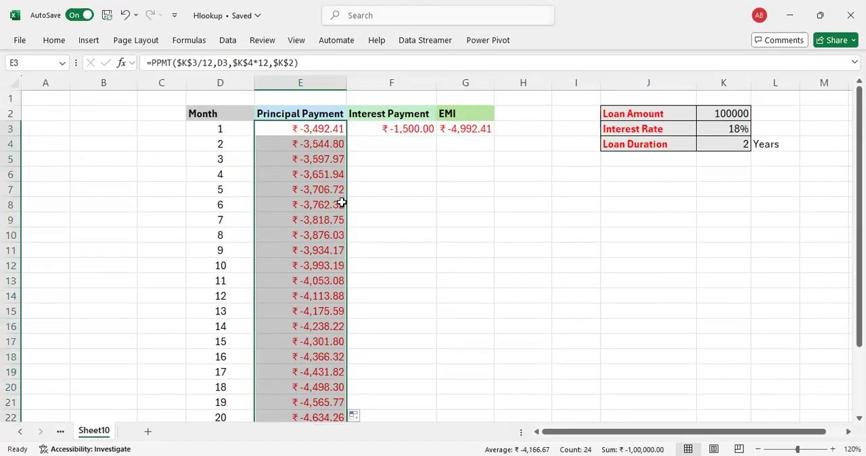
{"action": "left_click", "coordinate": [309, 128]}
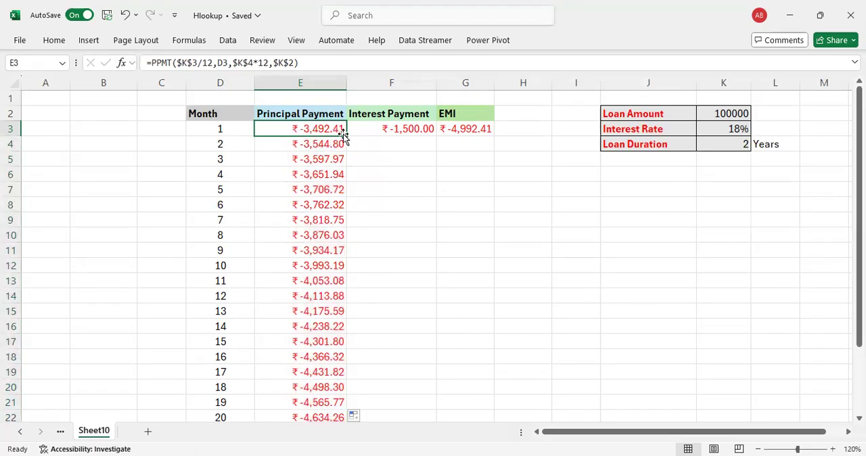
{"action": "left_click", "coordinate": [316, 144]}
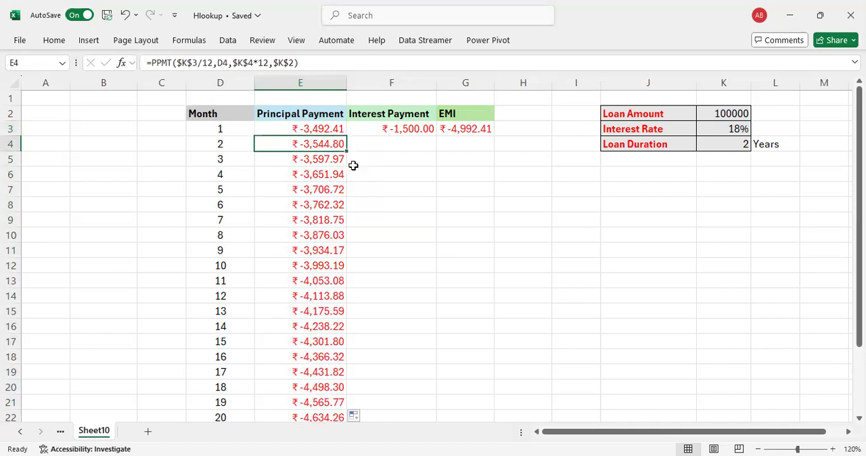
{"action": "left_click", "coordinate": [323, 161]}
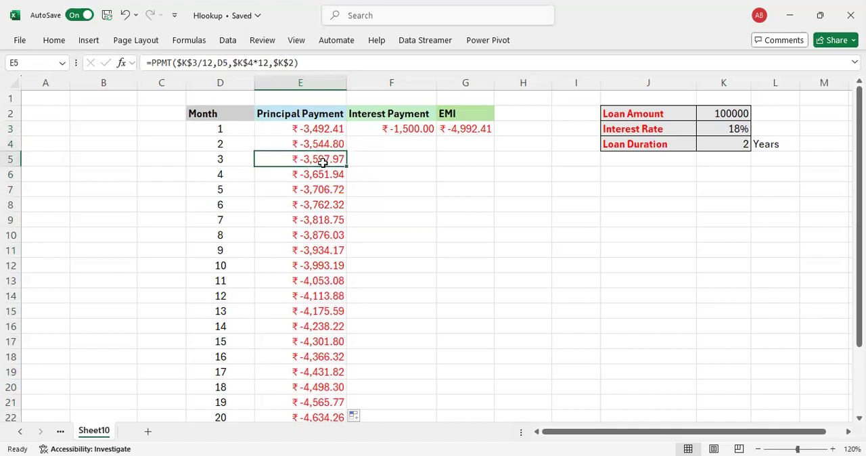
{"action": "left_click", "coordinate": [324, 175]}
{"action": "left_click", "coordinate": [329, 191]}
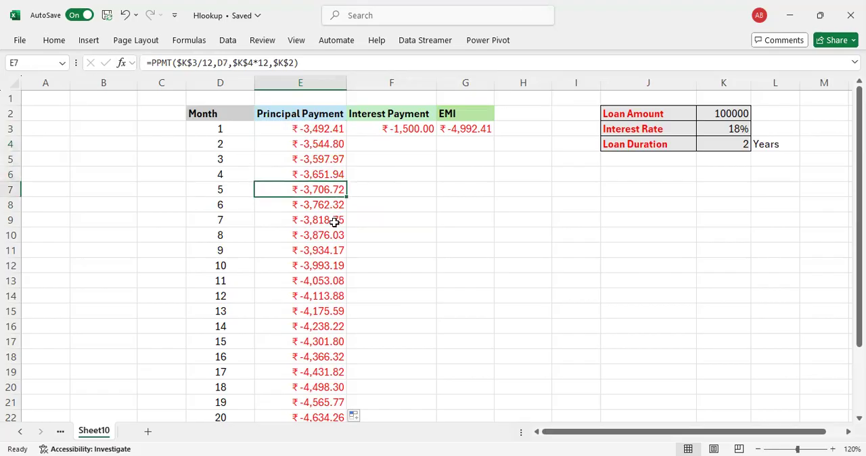
Step: Total the Principal Payment column in E27 with =SUM(E3:E26)
{"action": "scroll", "coordinate": [334, 220], "scroll_direction": "down", "scroll_amount": 7}
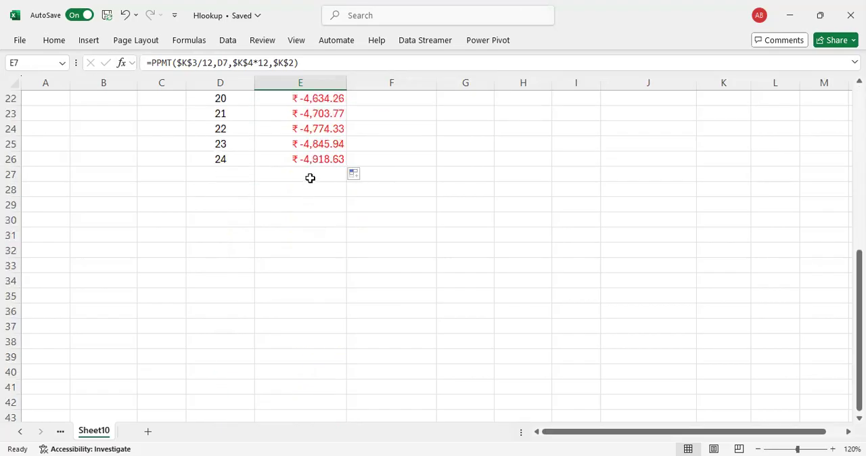
{"action": "left_click", "coordinate": [310, 176]}
{"action": "key", "text": "F2"}
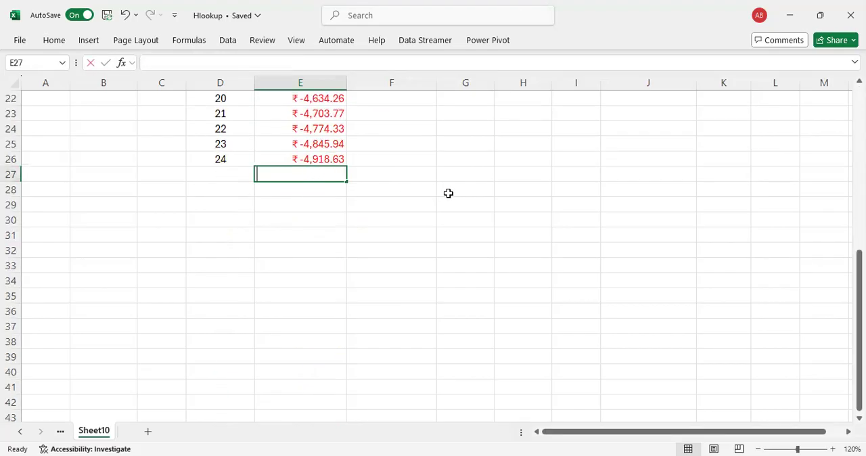
{"action": "key", "text": "alt+="}
{"action": "key", "text": "Return"}
{"action": "key", "text": "Up"}
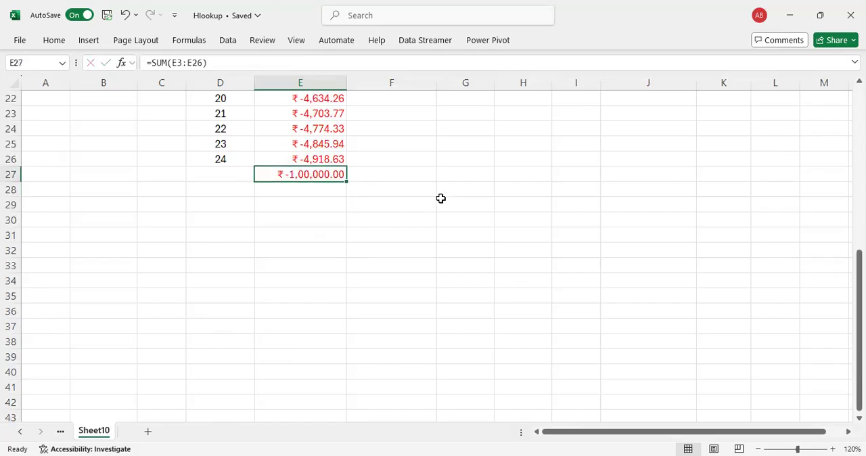
Step: Make the K3, K4 and K2 references absolute in F3's IPMT arguments
{"action": "scroll", "coordinate": [373, 216], "scroll_direction": "up", "scroll_amount": 7}
{"action": "scroll", "coordinate": [325, 178], "scroll_direction": "down", "scroll_amount": 9}
{"action": "scroll", "coordinate": [324, 180], "scroll_direction": "up", "scroll_amount": 9}
{"action": "left_click", "coordinate": [401, 128]}
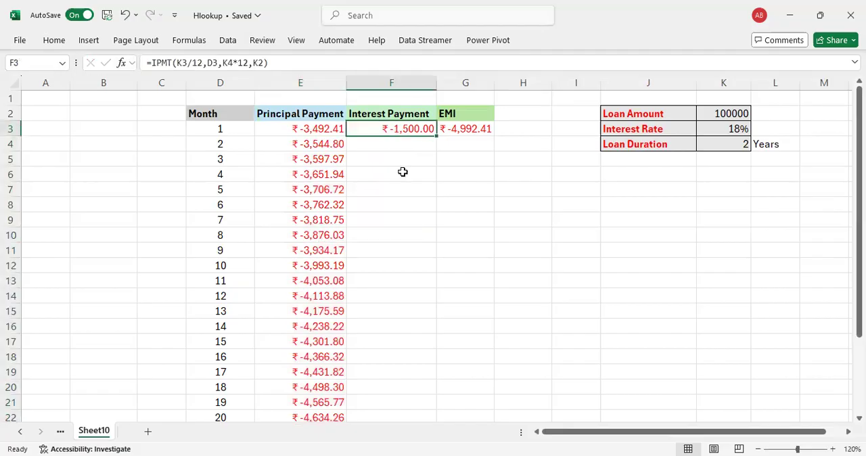
{"action": "left_click", "coordinate": [123, 65]}
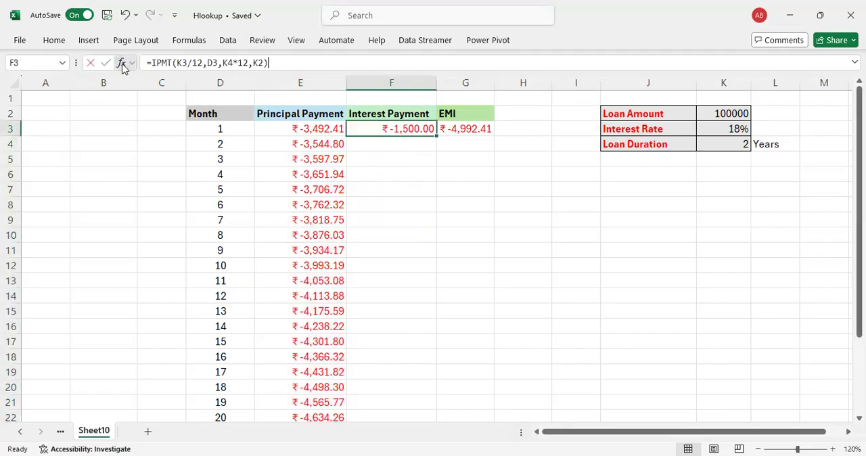
{"action": "left_click", "coordinate": [369, 213]}
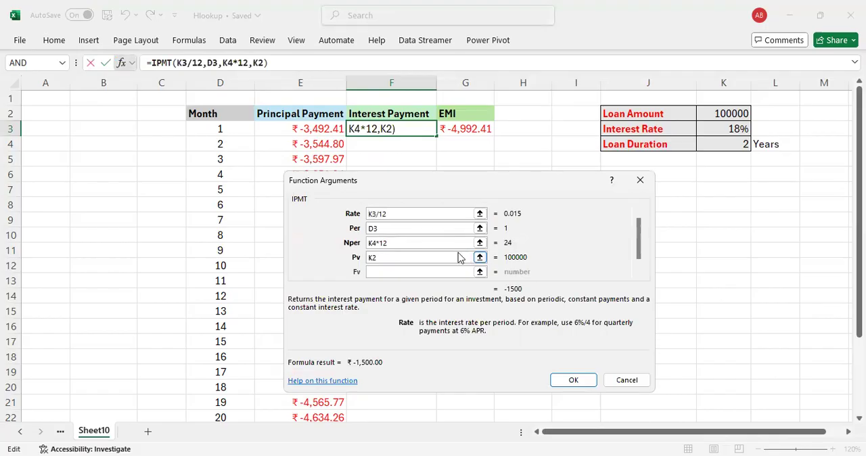
{"action": "key", "text": "F4"}
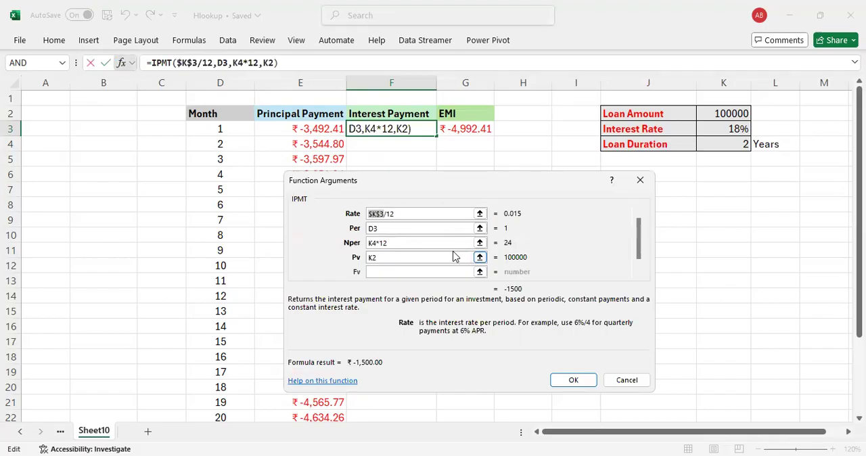
{"action": "left_click", "coordinate": [370, 243]}
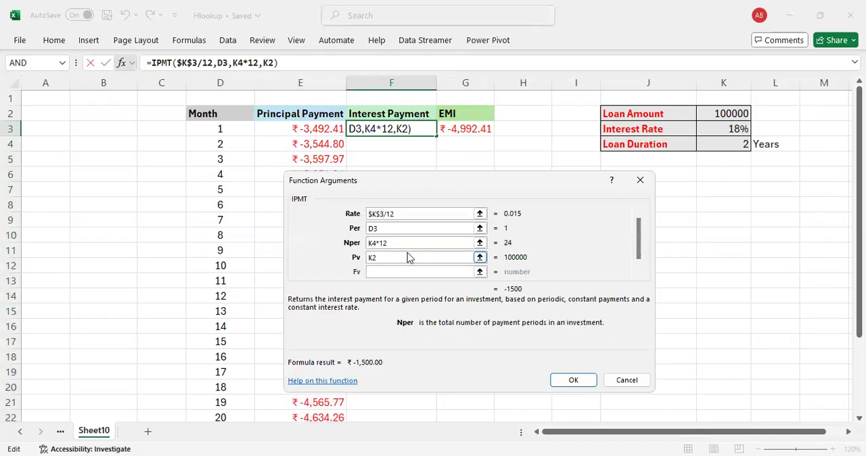
{"action": "key", "text": "F4"}
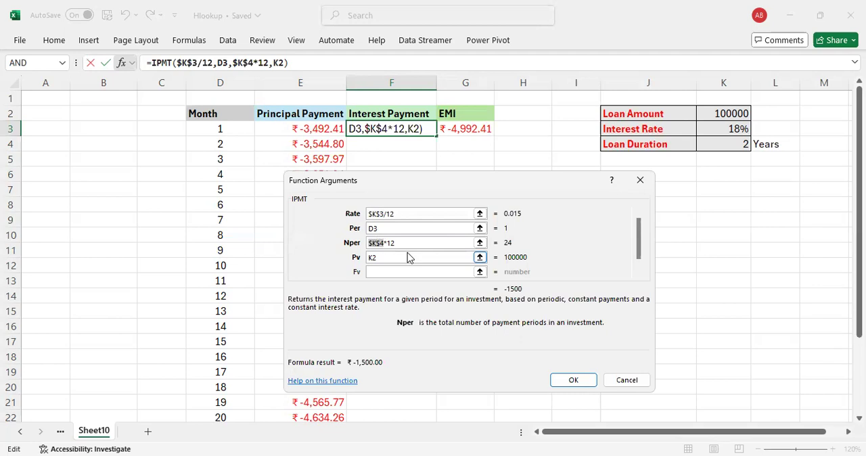
{"action": "left_click", "coordinate": [370, 257]}
{"action": "key", "text": "F4"}
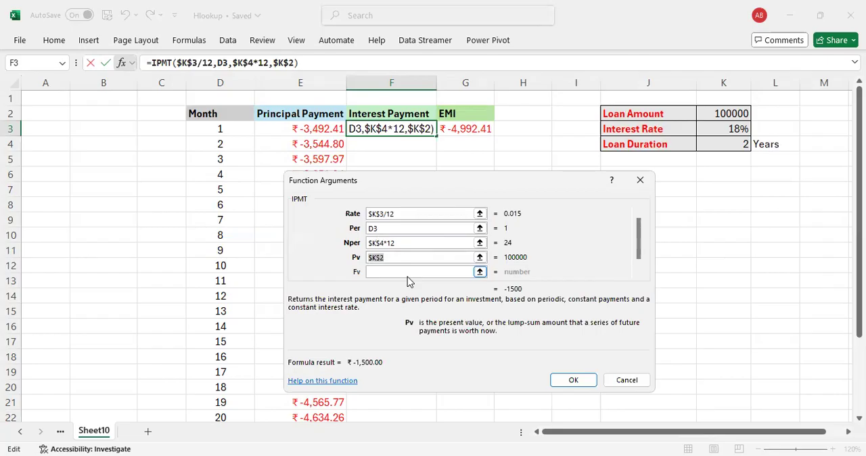
{"action": "left_click", "coordinate": [574, 381]}
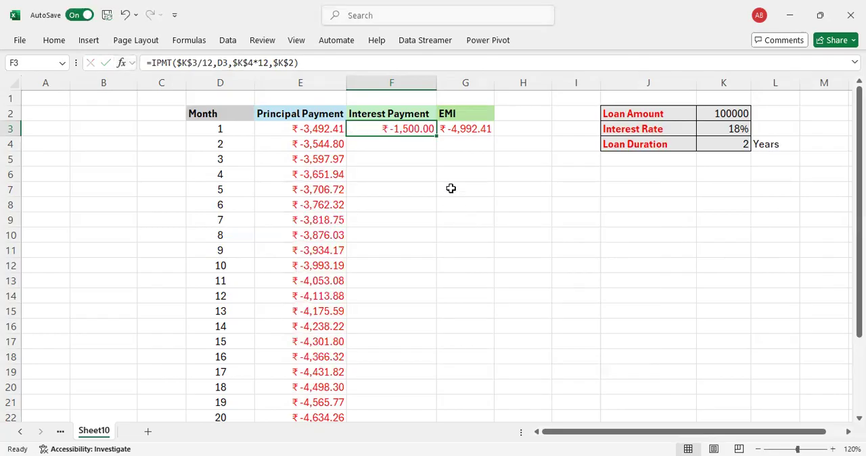
Step: Fill the IPMT formula from F3 down to F26 and check the copied formula in F4
{"action": "left_click_drag", "start_coordinate": [435, 140], "coordinate": [427, 379]}
{"action": "scroll", "coordinate": [478, 226], "scroll_direction": "up", "scroll_amount": 3}
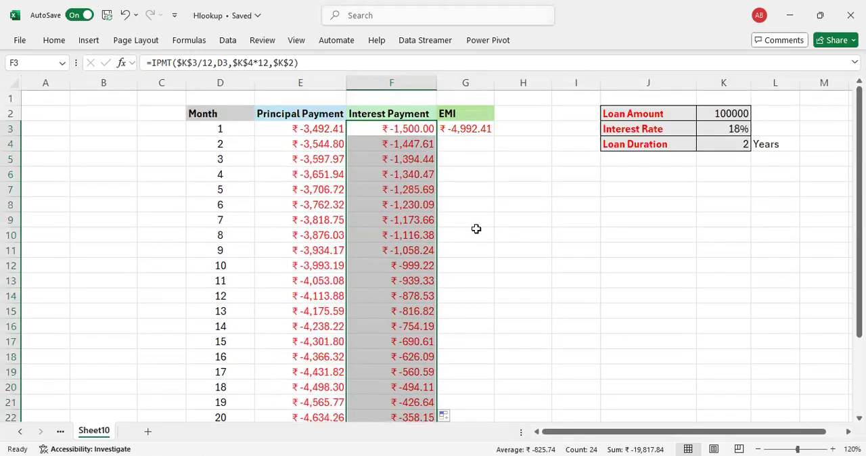
{"action": "left_click", "coordinate": [416, 131]}
{"action": "left_click", "coordinate": [410, 148]}
Step: Total the Interest Payment column in F27 with =SUM(F3:F26)
{"action": "scroll", "coordinate": [439, 180], "scroll_direction": "down", "scroll_amount": 5}
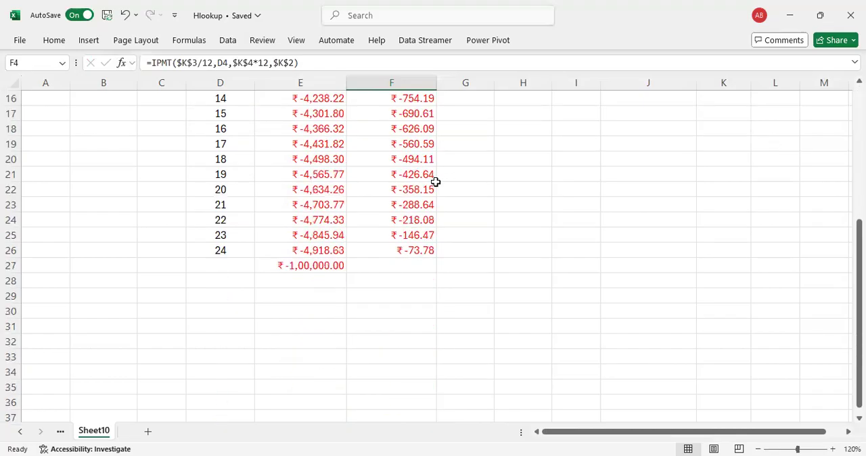
{"action": "left_click", "coordinate": [416, 264]}
{"action": "type", "text": "="}
{"action": "key", "text": "alt+equal"}
{"action": "key", "text": "Return"}
{"action": "key", "text": "Up"}
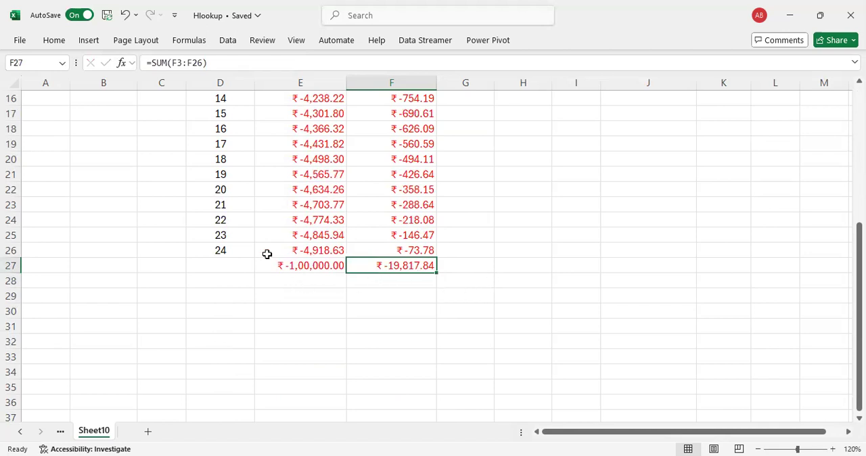
Step: Review the principal and interest totals in E27 and F27 against the monthly rows above
{"action": "scroll", "coordinate": [257, 242], "scroll_direction": "up", "scroll_amount": 5}
{"action": "scroll", "coordinate": [257, 241], "scroll_direction": "down", "scroll_amount": 5}
{"action": "left_click", "coordinate": [302, 266]}
{"action": "left_click", "coordinate": [411, 267]}
{"action": "scroll", "coordinate": [467, 270], "scroll_direction": "up", "scroll_amount": 5}
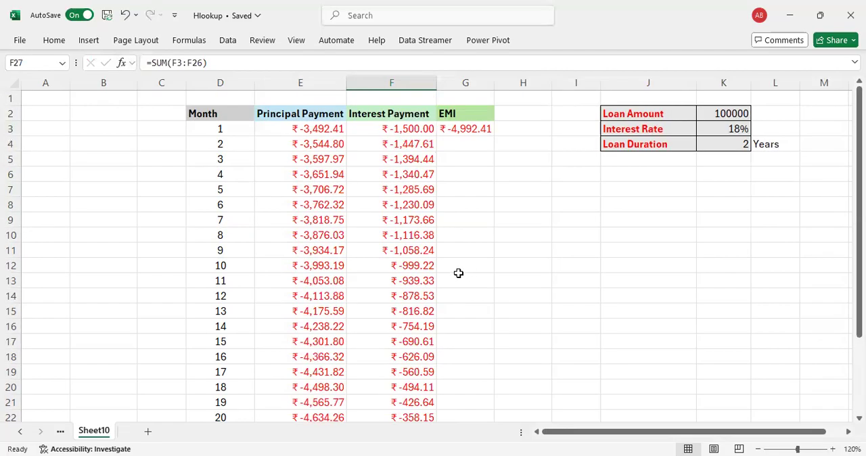
{"action": "scroll", "coordinate": [443, 261], "scroll_direction": "down", "scroll_amount": 2}
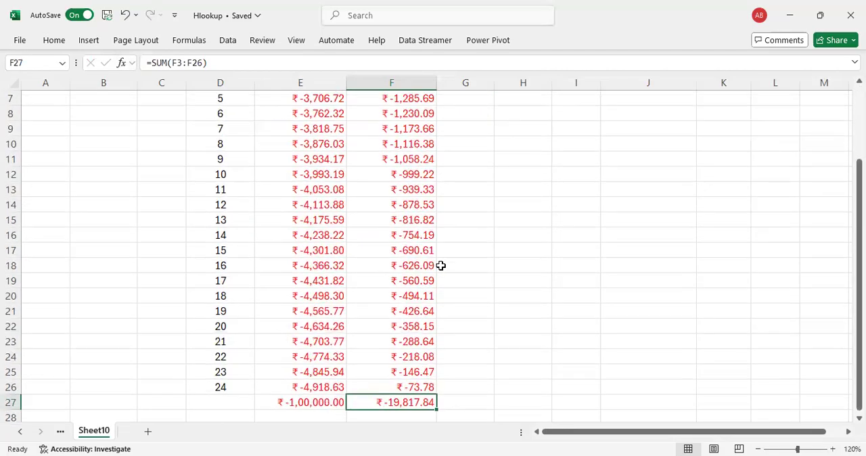
{"action": "scroll", "coordinate": [440, 266], "scroll_direction": "up", "scroll_amount": 2}
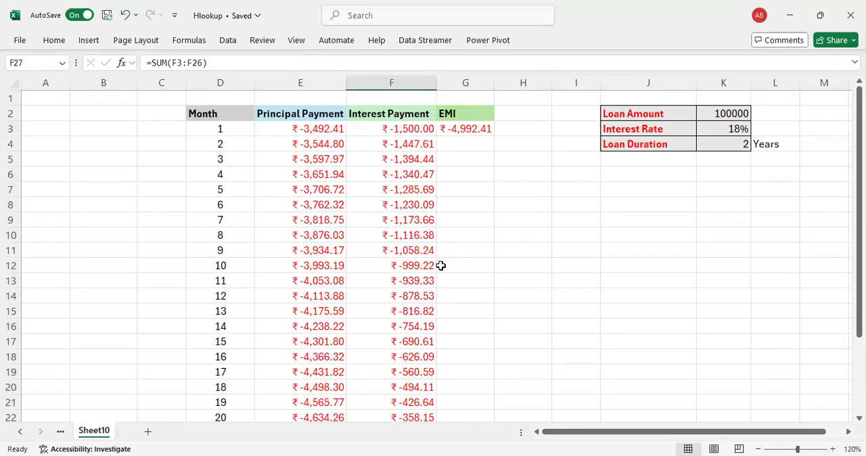
Step: Make the K3, K4 and K2 references absolute in G3's PMT arguments
{"action": "left_click", "coordinate": [474, 130]}
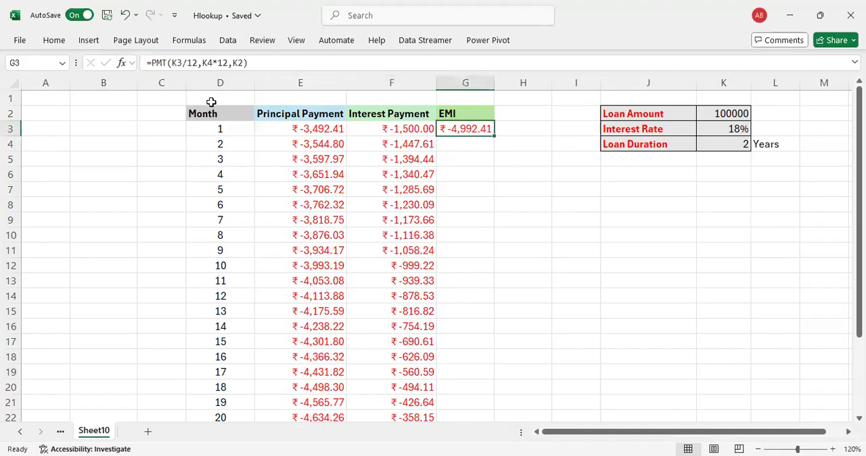
{"action": "left_click", "coordinate": [122, 63]}
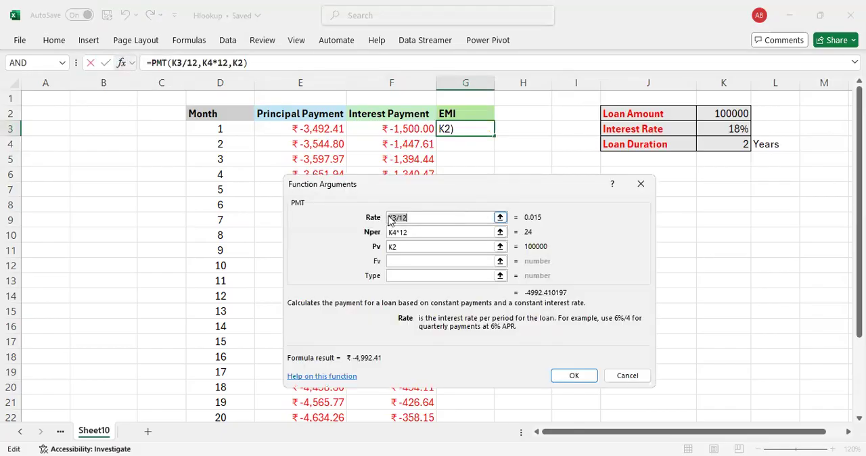
{"action": "left_click", "coordinate": [389, 218]}
{"action": "key", "text": "F4"}
{"action": "left_click", "coordinate": [389, 232]}
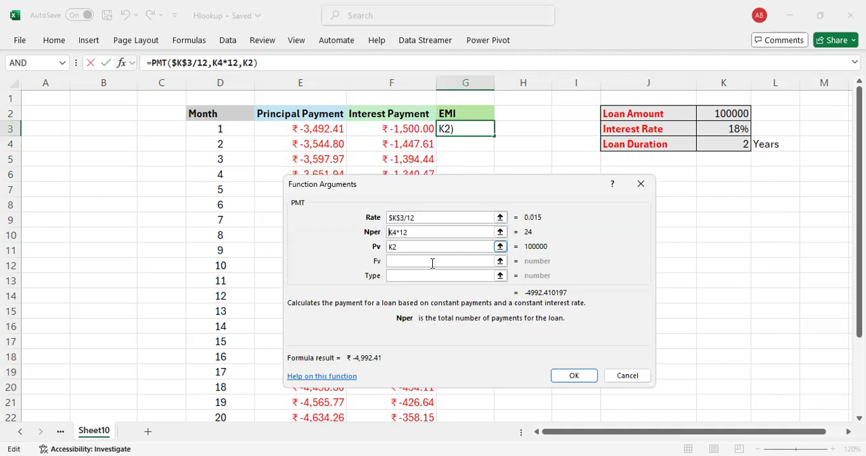
{"action": "key", "text": "F4"}
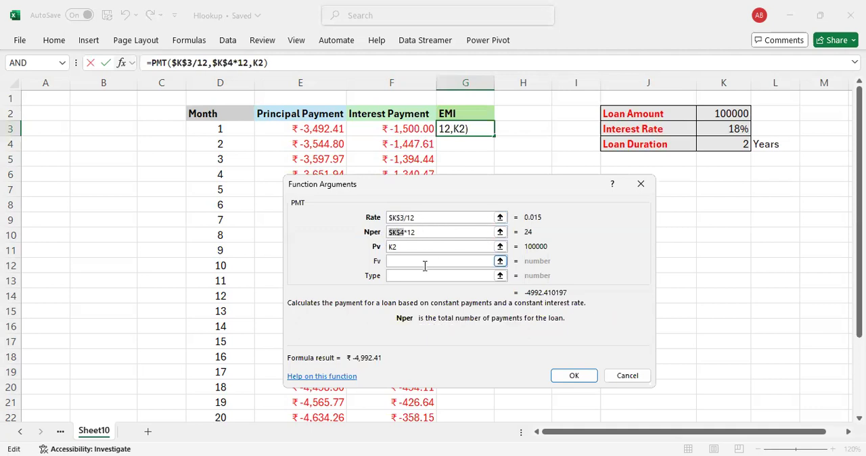
{"action": "left_click", "coordinate": [392, 247]}
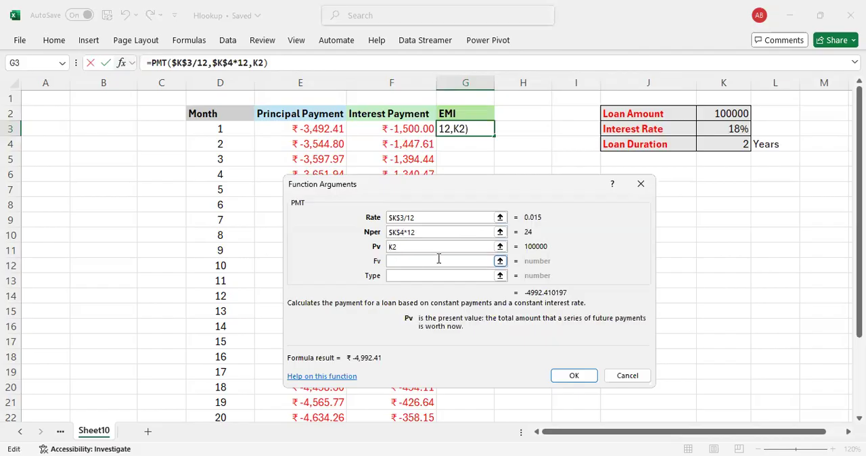
{"action": "key", "text": "F4"}
{"action": "left_click", "coordinate": [580, 378]}
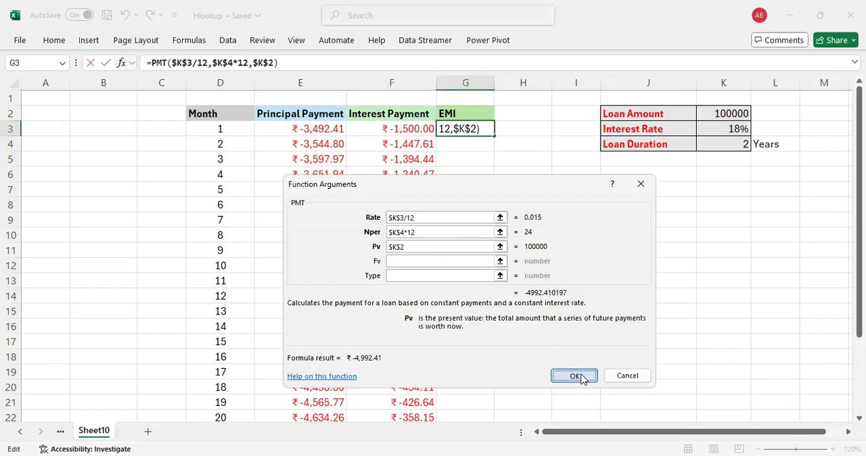
Step: Fill the PMT formula from G3 down to G26 and look over the filled EMI column
{"action": "left_click_drag", "start_coordinate": [492, 138], "coordinate": [483, 384]}
{"action": "scroll", "coordinate": [503, 245], "scroll_direction": "up", "scroll_amount": 3}
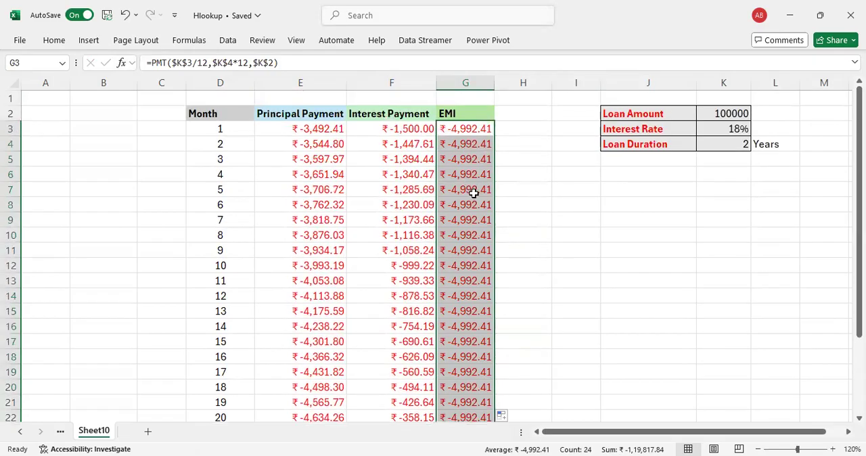
{"action": "scroll", "coordinate": [471, 197], "scroll_direction": "down", "scroll_amount": 5}
{"action": "scroll", "coordinate": [467, 193], "scroll_direction": "up", "scroll_amount": 5}
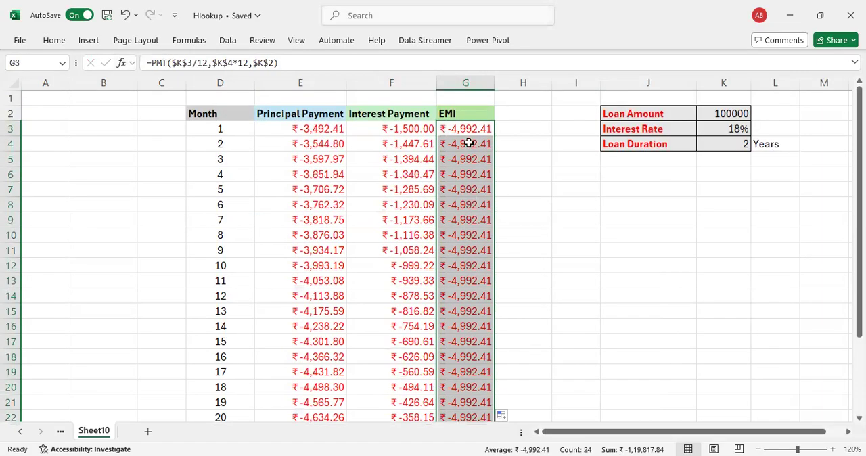
Step: Total the EMI column in G27 with =SUM(G3:G26)
{"action": "scroll", "coordinate": [473, 178], "scroll_direction": "down", "scroll_amount": 2}
{"action": "scroll", "coordinate": [473, 177], "scroll_direction": "down", "scroll_amount": 1}
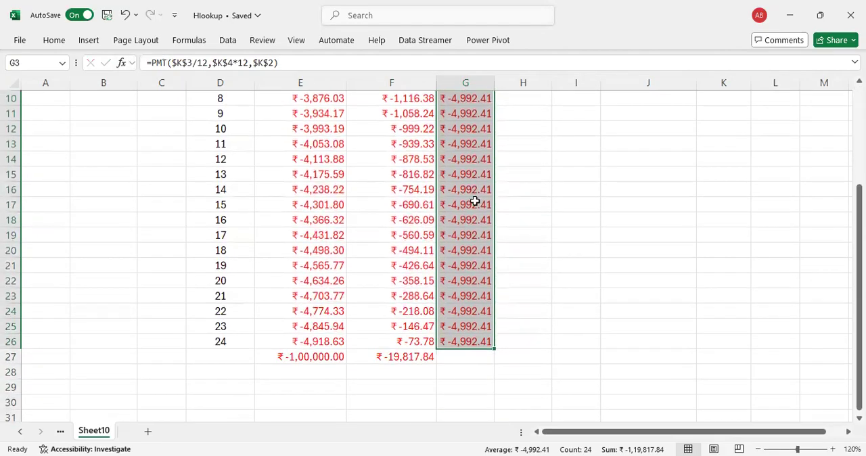
{"action": "left_click", "coordinate": [456, 356]}
{"action": "type", "text": "="}
{"action": "key", "text": "alt+equal"}
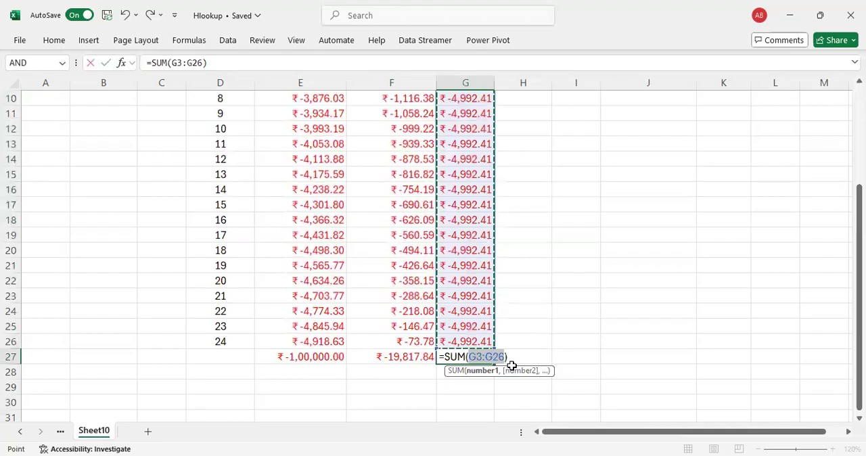
{"action": "key", "text": "ctrl+Return"}
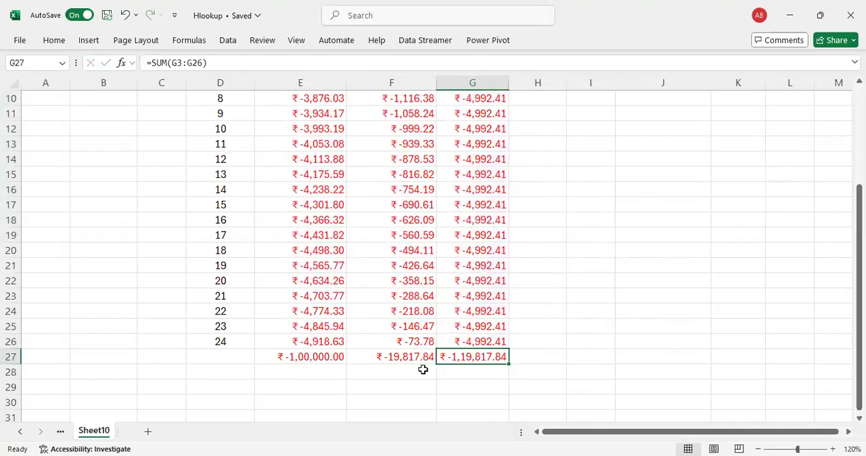
Step: Set the Loan Amount in K2 to 200000
{"action": "scroll", "coordinate": [535, 351], "scroll_direction": "up", "scroll_amount": 3}
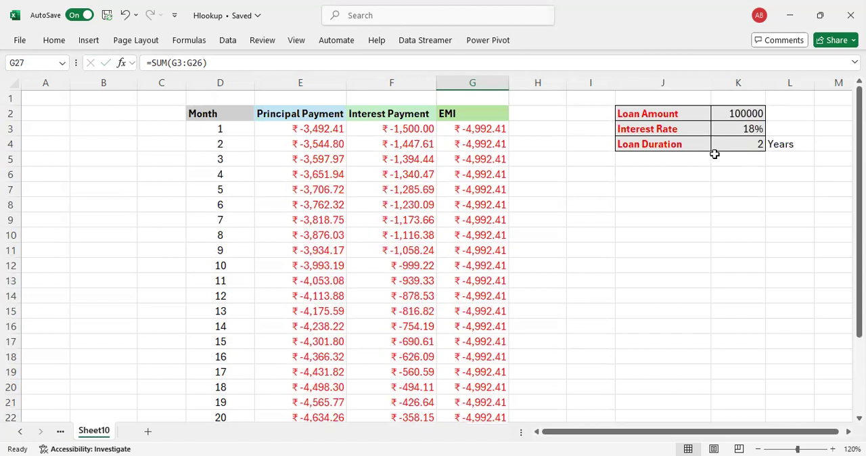
{"action": "left_click", "coordinate": [734, 113]}
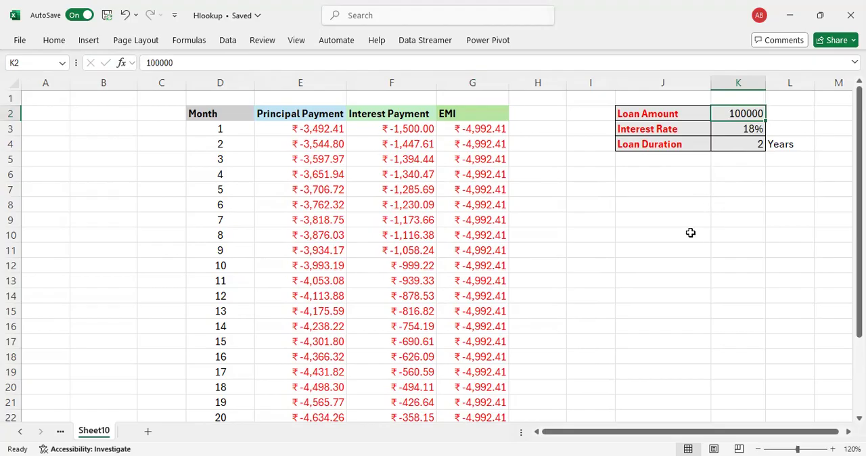
{"action": "type", "text": "20"}
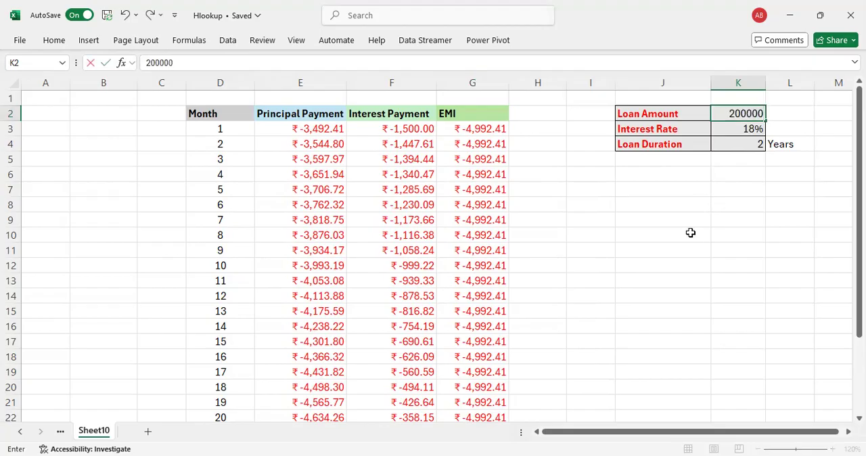
{"action": "key", "text": "Return"}
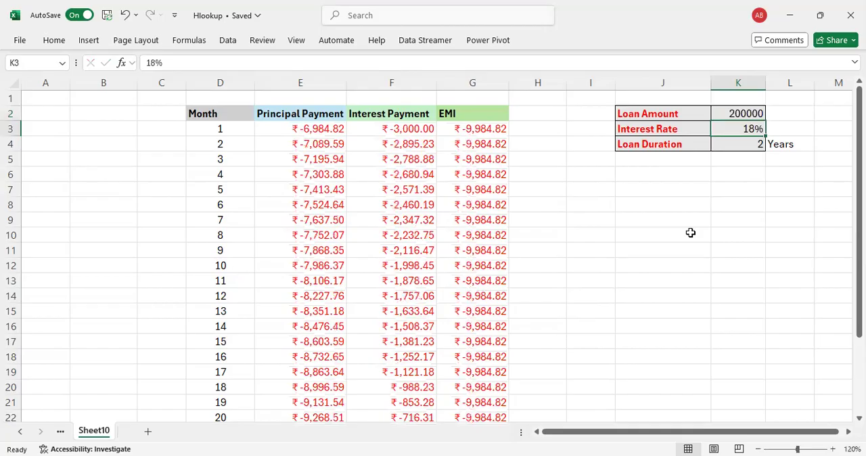
Step: Examine the recalculated values and formulas in the Principal Payment, Interest Payment and EMI columns
{"action": "key", "text": "Left"}
{"action": "key", "text": "Left"}
{"action": "key", "text": "Left"}
{"action": "key", "text": "Left"}
{"action": "key", "text": "Left"}
{"action": "key", "text": "Left"}
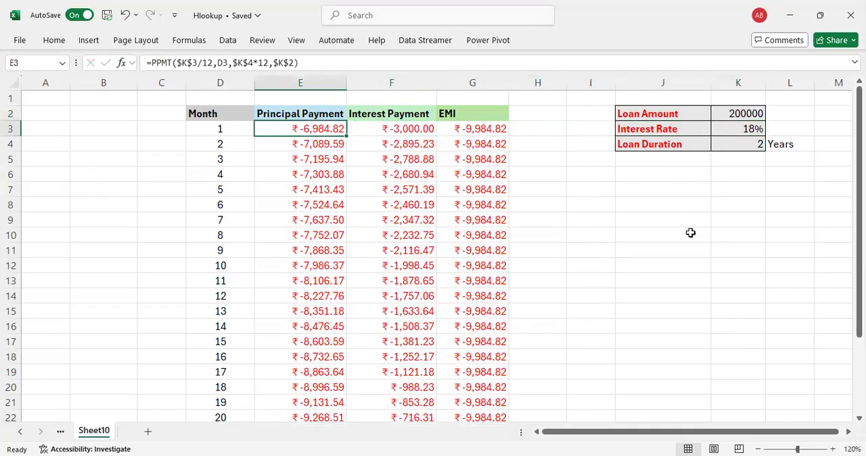
{"action": "key", "text": "Down"}
{"action": "key", "text": "Down"}
{"action": "key", "text": "Down"}
{"action": "key", "text": "Down"}
{"action": "key", "text": "Down"}
{"action": "key", "text": "Down"}
{"action": "key", "text": "Down"}
{"action": "key", "text": "Down"}
{"action": "key", "text": "Down"}
{"action": "key", "text": "Down"}
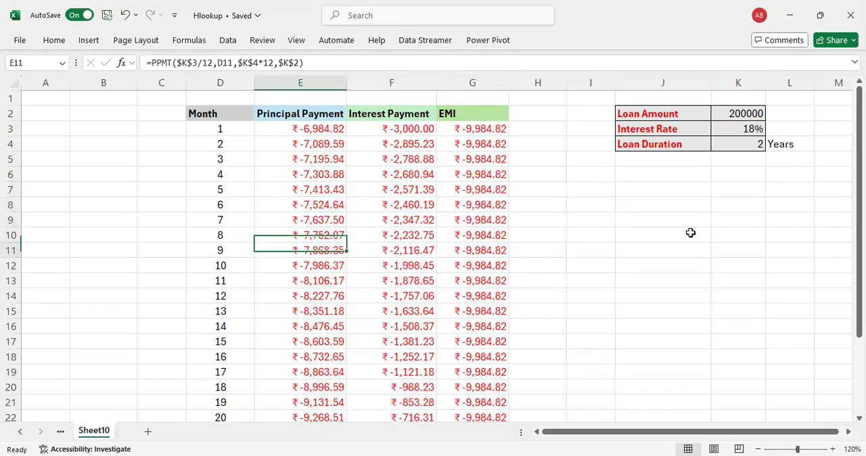
{"action": "key", "text": "Up"}
{"action": "key", "text": "Down"}
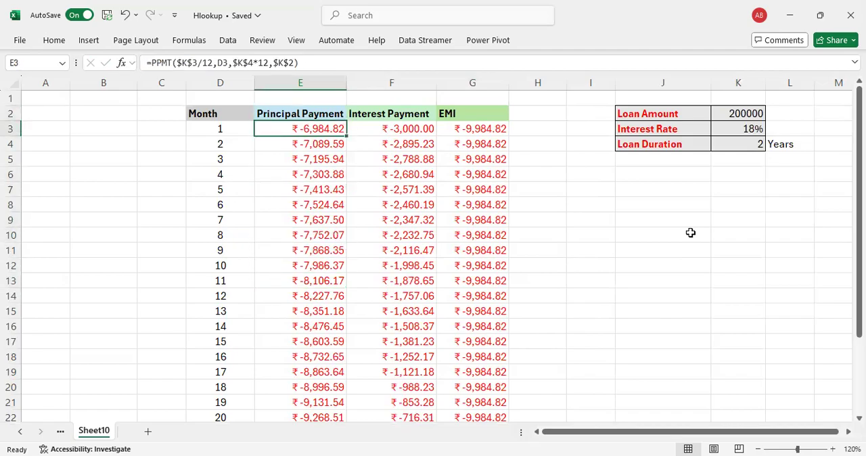
{"action": "key", "text": "Right"}
{"action": "key", "text": "Down"}
{"action": "key", "text": "Down"}
{"action": "key", "text": "Down"}
{"action": "key", "text": "Down"}
{"action": "key", "text": "Down"}
{"action": "key", "text": "Down"}
{"action": "key", "text": "Down"}
{"action": "key", "text": "Down"}
{"action": "key", "text": "Down"}
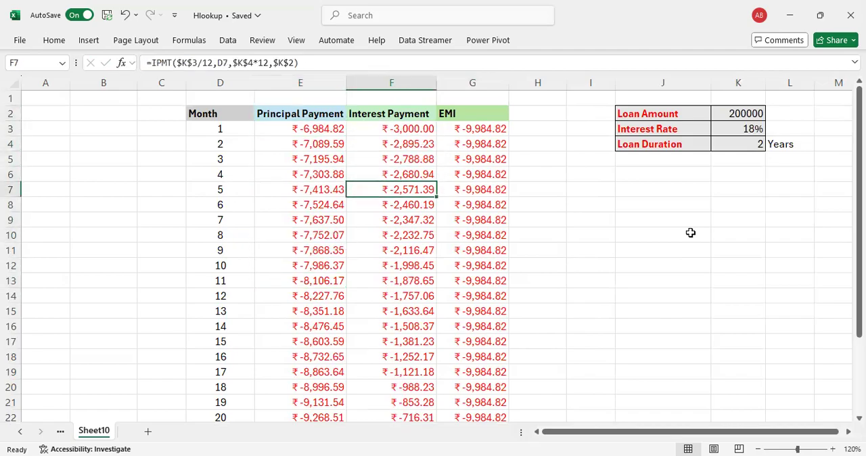
{"action": "key", "text": "Up"}
{"action": "key", "text": "Up"}
{"action": "key", "text": "Up"}
{"action": "key", "text": "Up"}
{"action": "key", "text": "Up"}
{"action": "key", "text": "Up"}
{"action": "key", "text": "Up"}
{"action": "key", "text": "Up"}
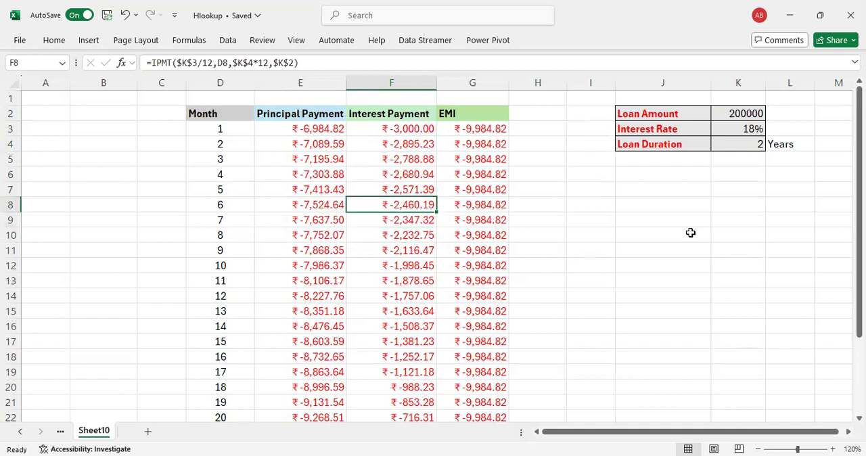
{"action": "key", "text": "Up"}
{"action": "key", "text": "Right"}
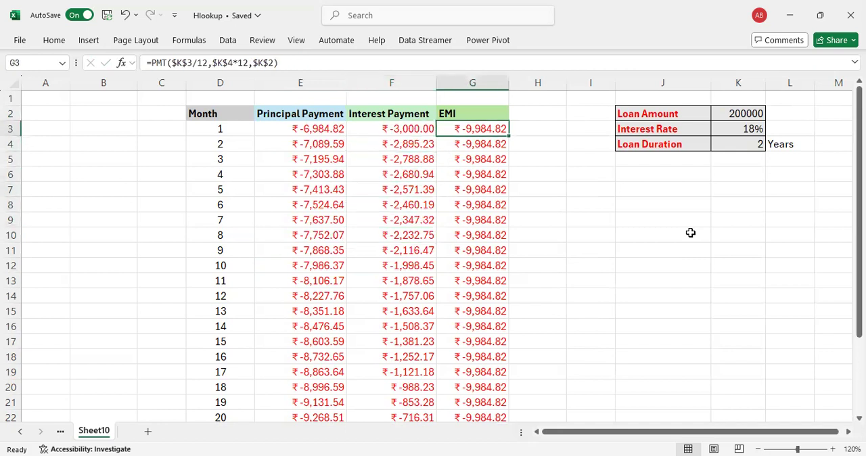
{"action": "key", "text": "Left"}
{"action": "key", "text": "Left"}
Step: Set the Interest Rate in K3 to 17%
{"action": "key", "text": "Right"}
{"action": "key", "text": "Right"}
{"action": "key", "text": "Right"}
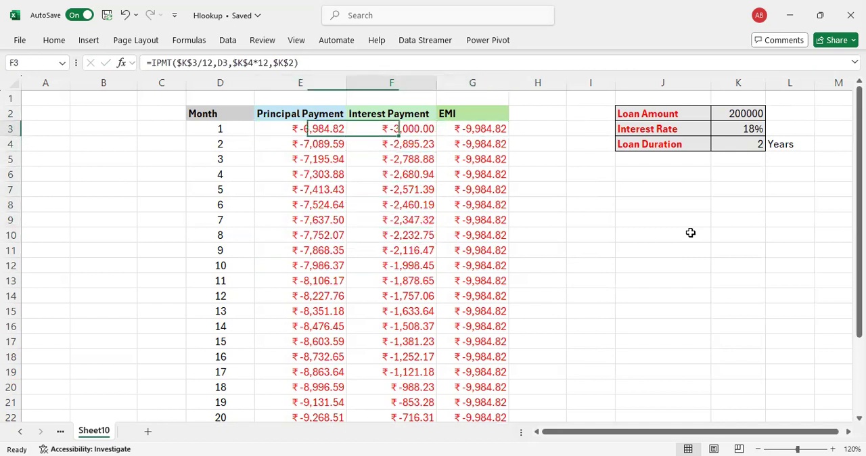
{"action": "key", "text": "Right"}
{"action": "key", "text": "Right"}
{"action": "key", "text": "Right"}
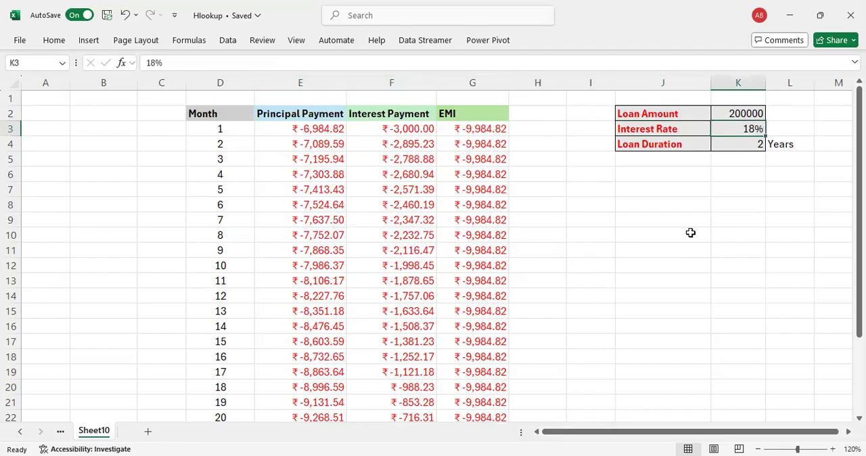
{"action": "type", "text": "17"}
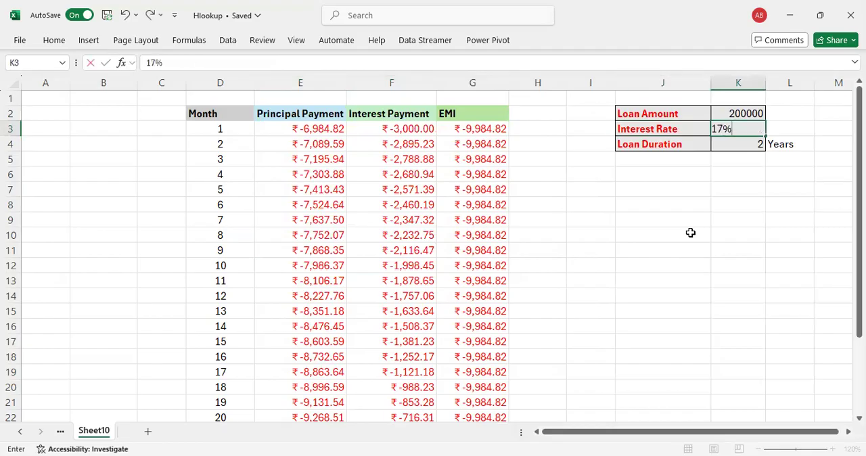
{"action": "key", "text": "Return"}
Step: Review the monthly payments and the row 27 totals recalculated for the new interest rate
{"action": "key", "text": "Left"}
{"action": "key", "text": "Left"}
{"action": "key", "text": "Left"}
{"action": "key", "text": "Left"}
{"action": "key", "text": "Left"}
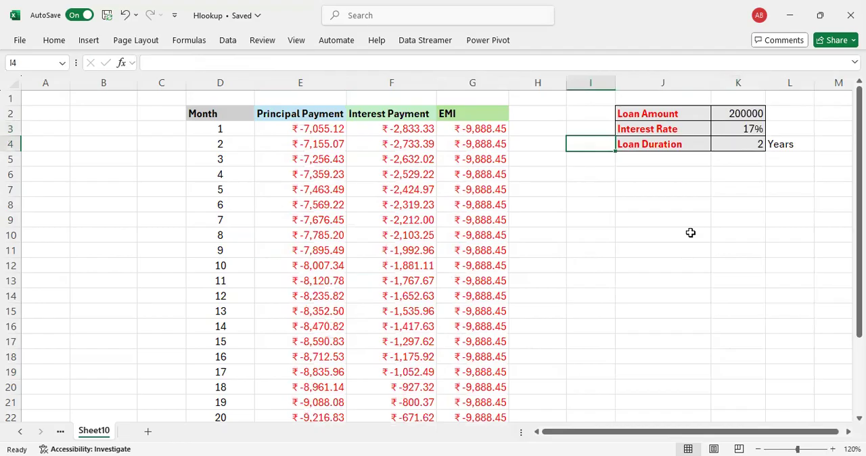
{"action": "key", "text": "Up"}
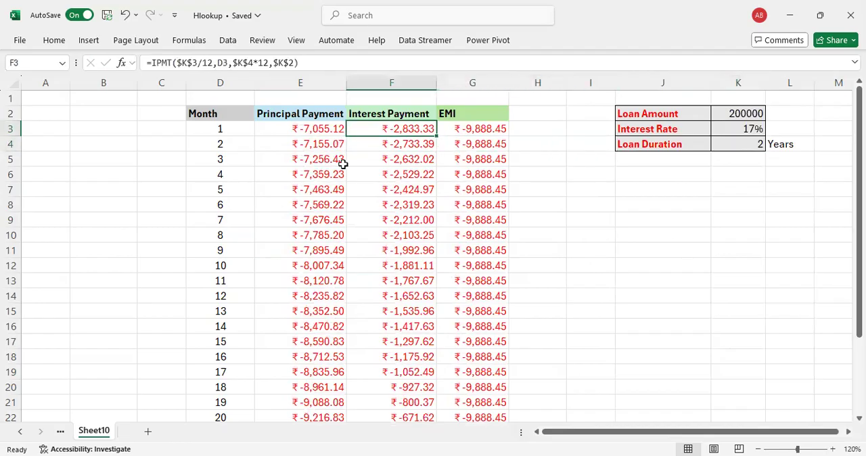
{"action": "scroll", "coordinate": [443, 152], "scroll_direction": "down", "scroll_amount": 7}
{"action": "scroll", "coordinate": [443, 151], "scroll_direction": "up", "scroll_amount": 1}
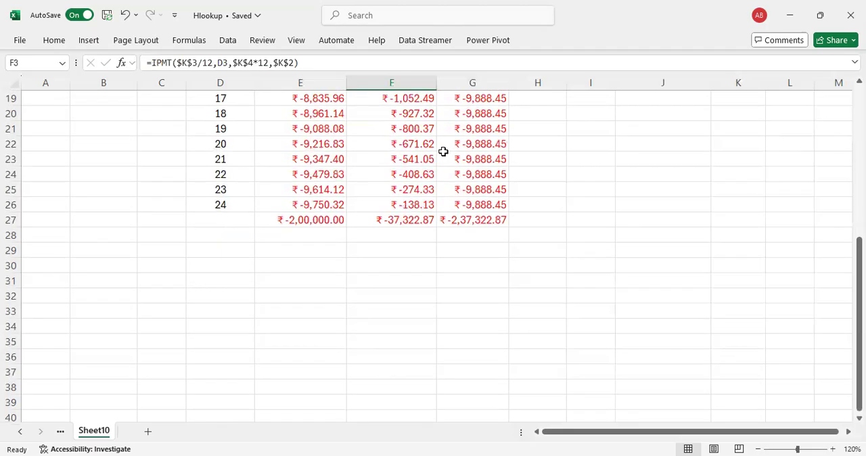
{"action": "scroll", "coordinate": [443, 151], "scroll_direction": "up", "scroll_amount": 6}
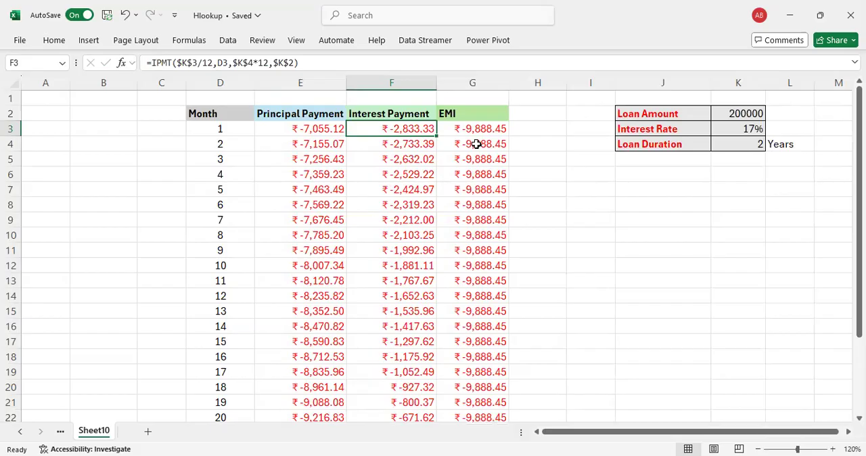
{"action": "left_click", "coordinate": [285, 115]}
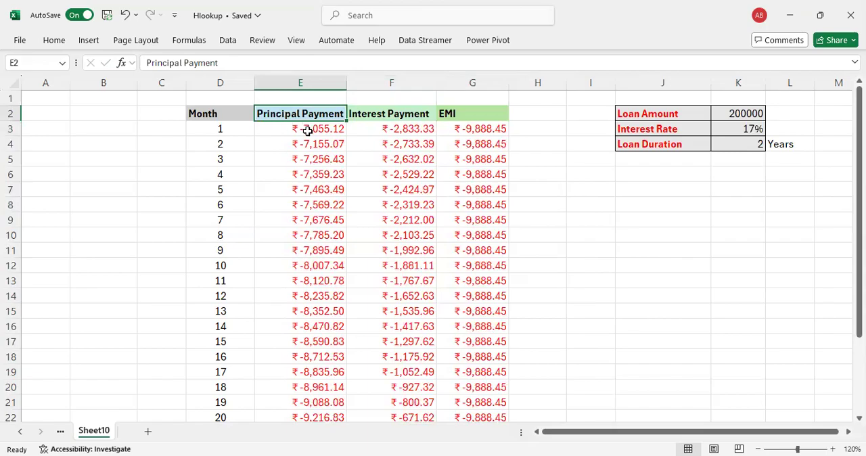
Step: Compare the month 1 formulas for Principal Payment, Interest Payment and EMI in E3, F3 and G3
{"action": "left_click", "coordinate": [306, 128]}
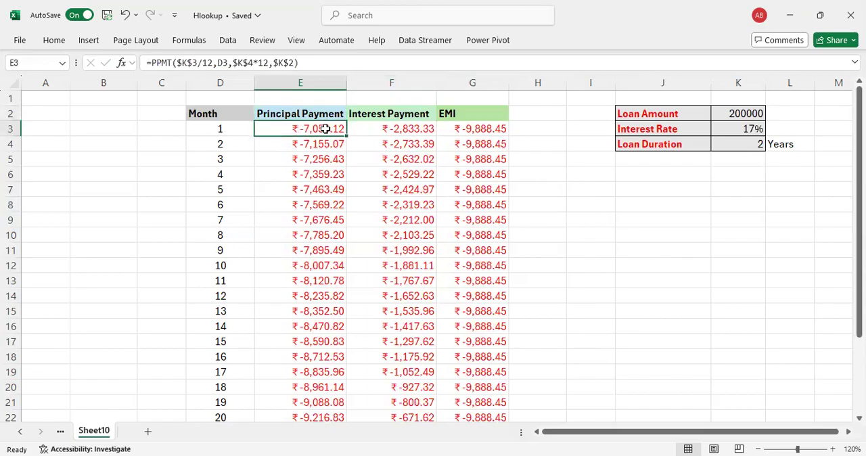
{"action": "left_click", "coordinate": [393, 127]}
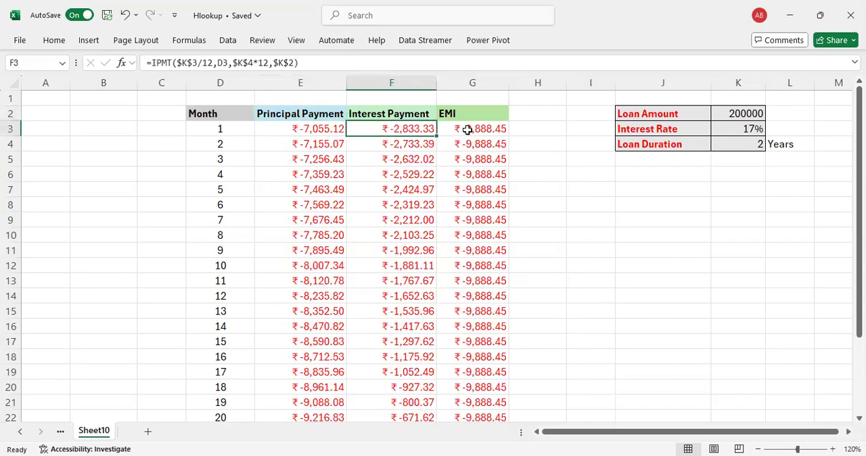
{"action": "left_click", "coordinate": [467, 129]}
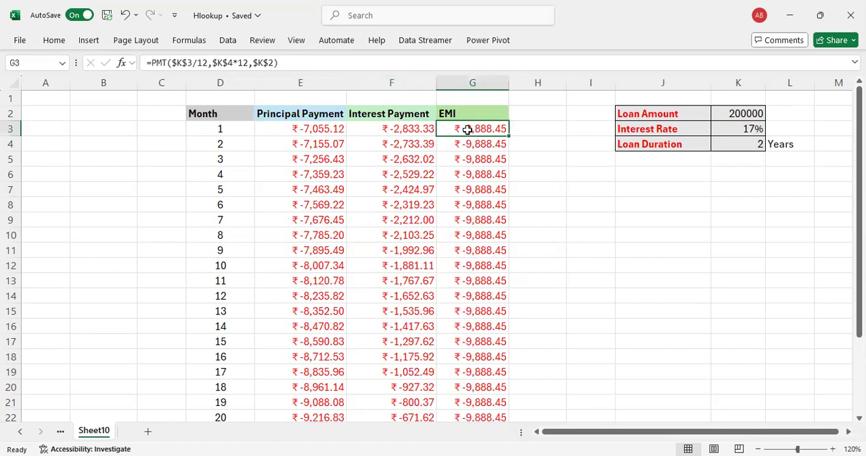
{"action": "left_click", "coordinate": [309, 129]}
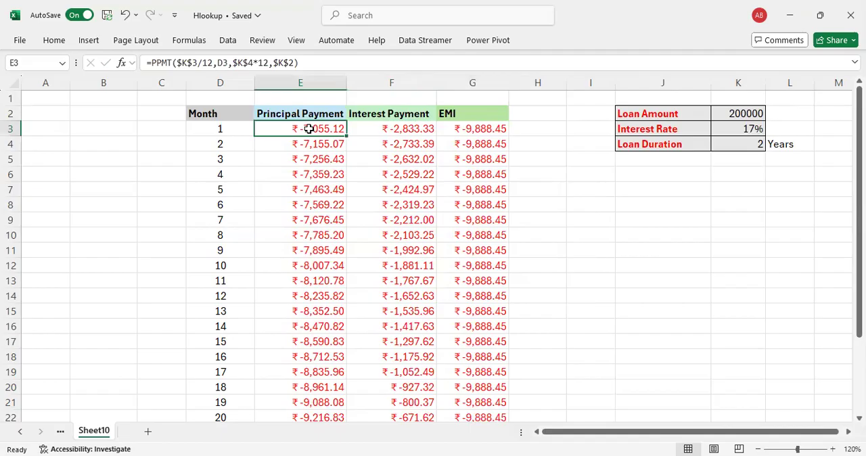
{"action": "left_click", "coordinate": [385, 126]}
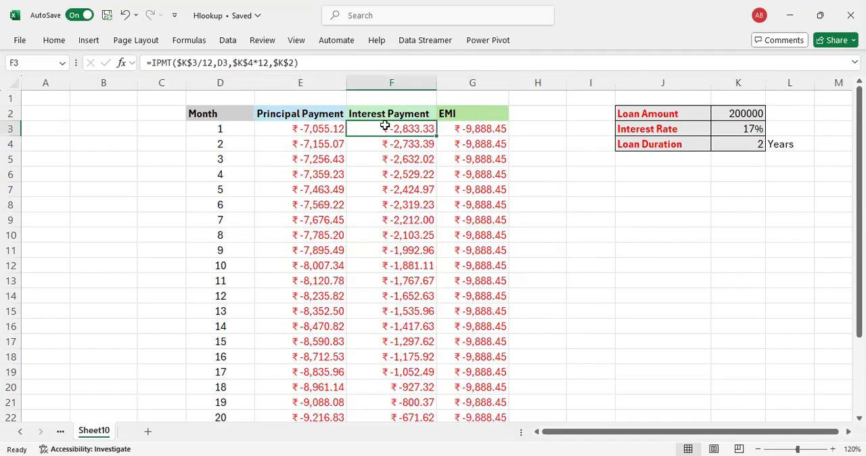
{"action": "left_click", "coordinate": [311, 131]}
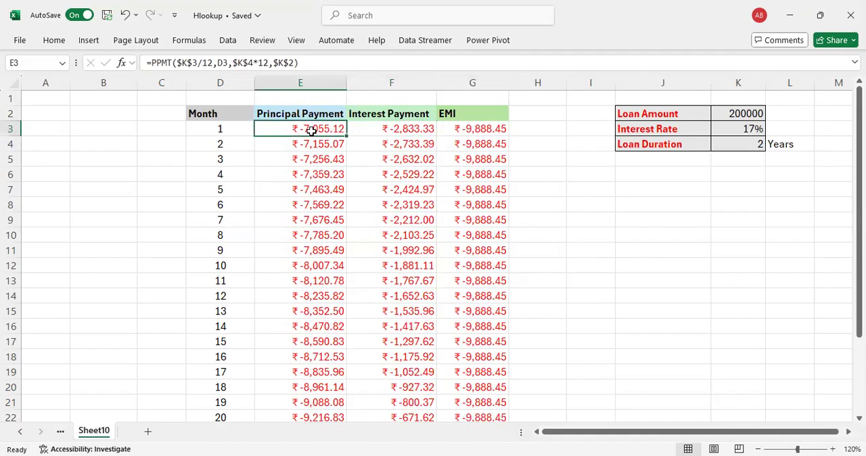
Step: Inspect the cell references used by the PPMT, IPMT and PMT formulas in E3, F3 and G3, leaving each formula unchanged
{"action": "double_click", "coordinate": [313, 130]}
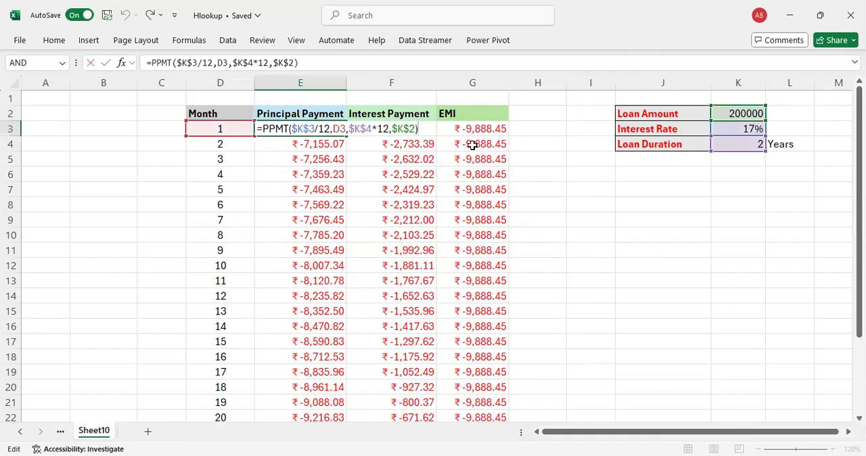
{"action": "key", "text": "Return"}
{"action": "key", "text": "Up"}
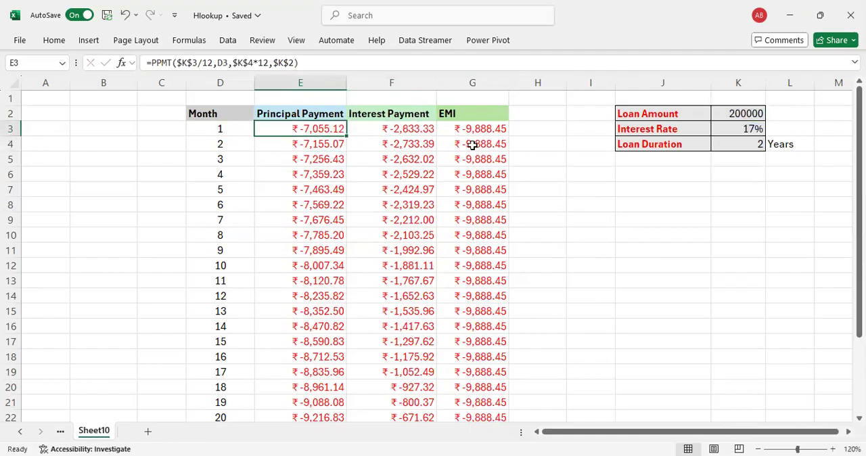
{"action": "key", "text": "Right"}
{"action": "key", "text": "F2"}
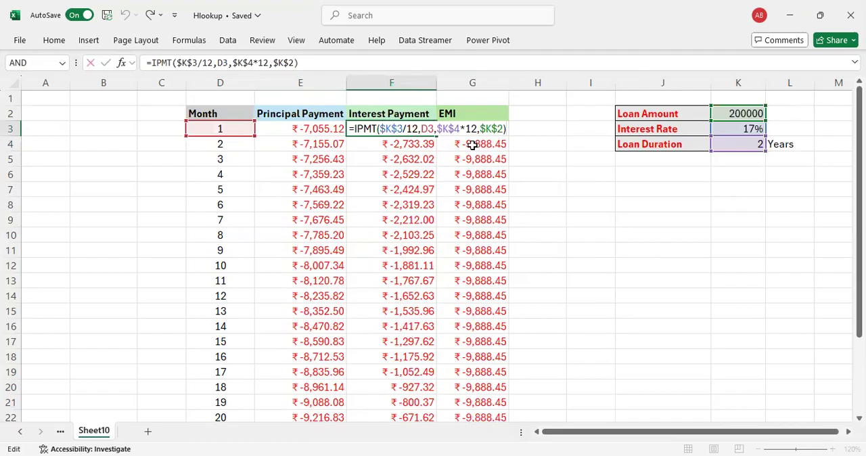
{"action": "key", "text": "Return"}
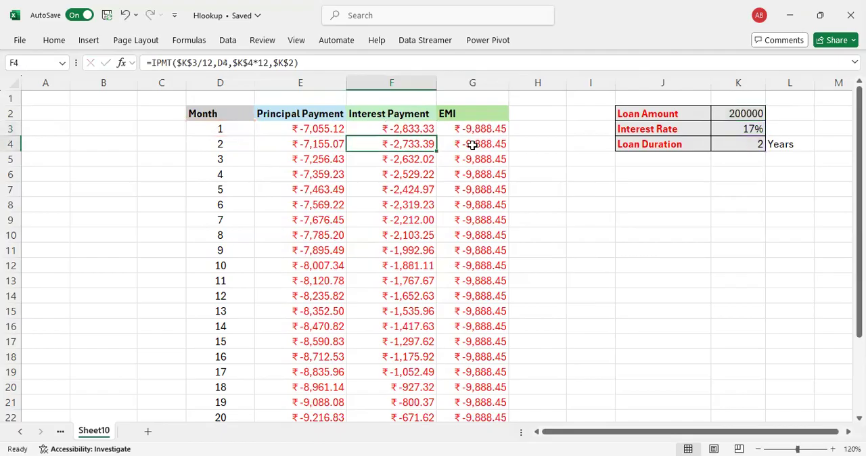
{"action": "key", "text": "Up"}
{"action": "key", "text": "Right"}
{"action": "key", "text": "F2"}
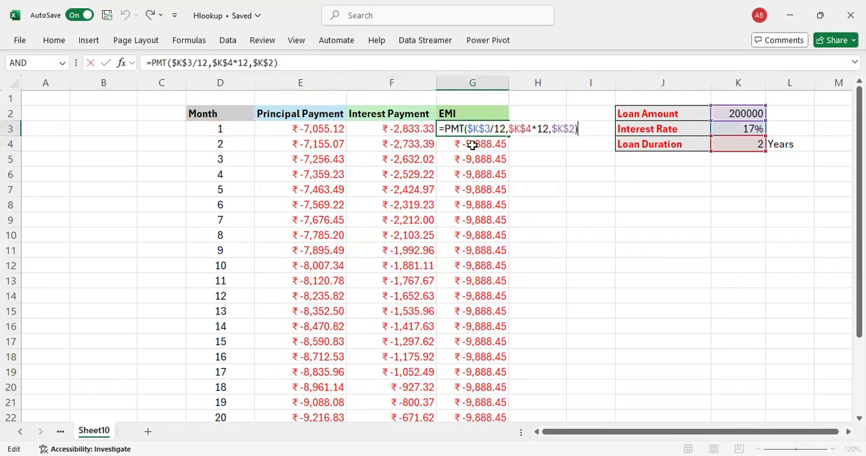
{"action": "key", "text": "Return"}
{"action": "key", "text": "Up"}
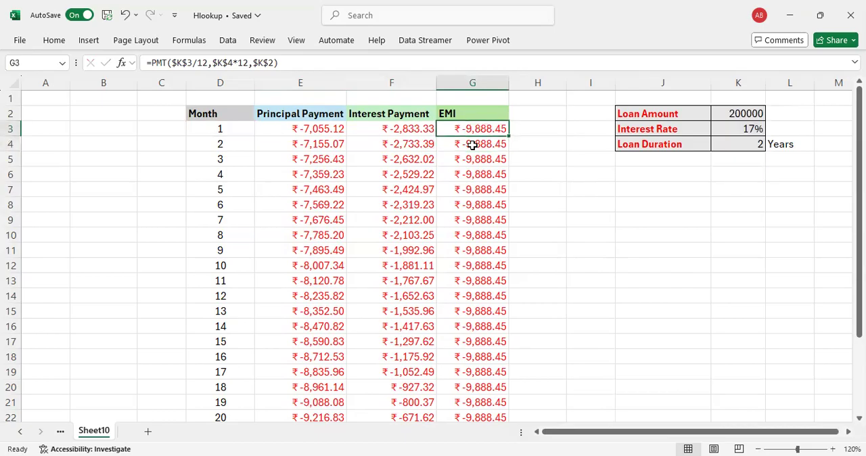